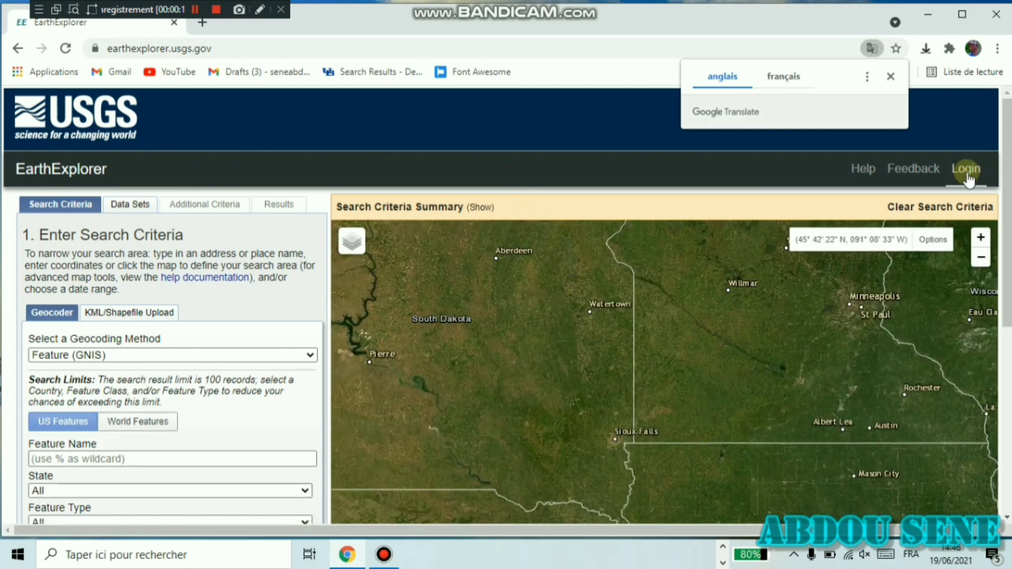
# - Go to the USGS sign-in page and fill in the saved account username
pyautogui.click(971, 170)
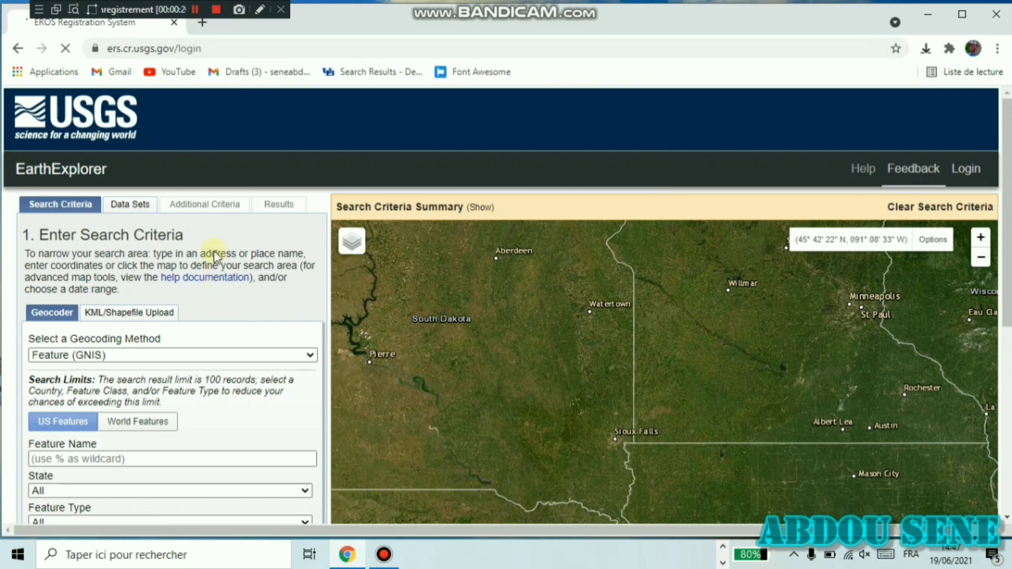
pyautogui.scroll(-3, 542, 416)
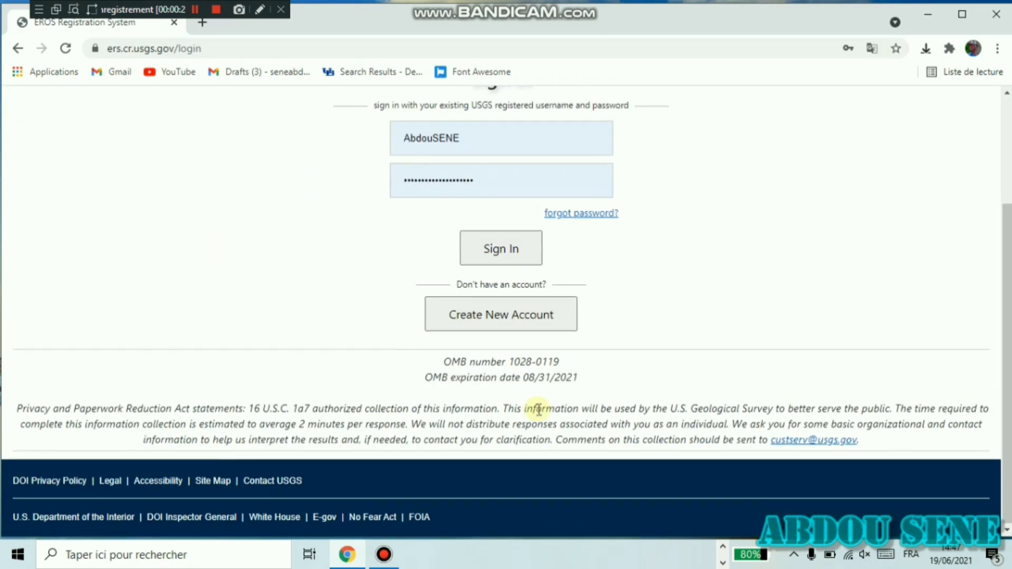
pyautogui.click(500, 316)
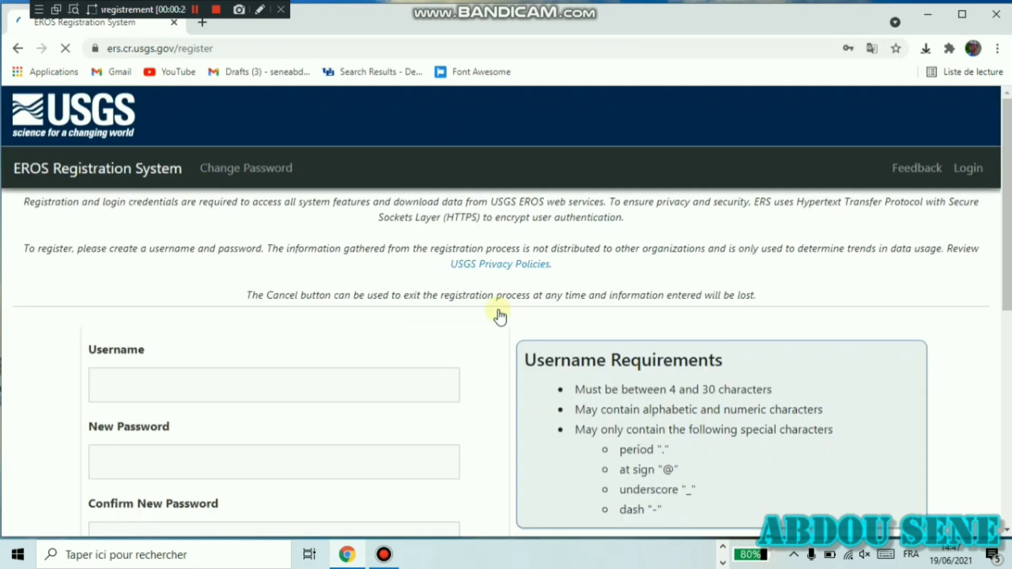
pyautogui.click(182, 393)
pyautogui.scroll(-3, 183, 375)
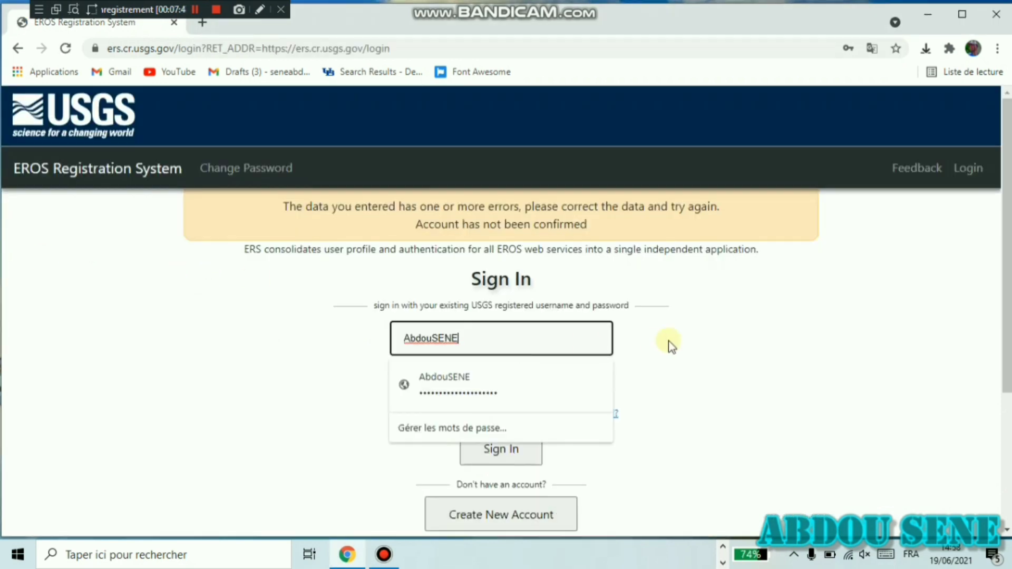
pyautogui.click(441, 380)
# - Re-enter the account password and sign in to EarthExplorer
pyautogui.doubleClick(440, 379)
pyautogui.press('capslock')
pyautogui.press('BackSpace')
pyautogui.write('•')
pyautogui.press('capslock')
pyautogui.write('•••••••••••••••')
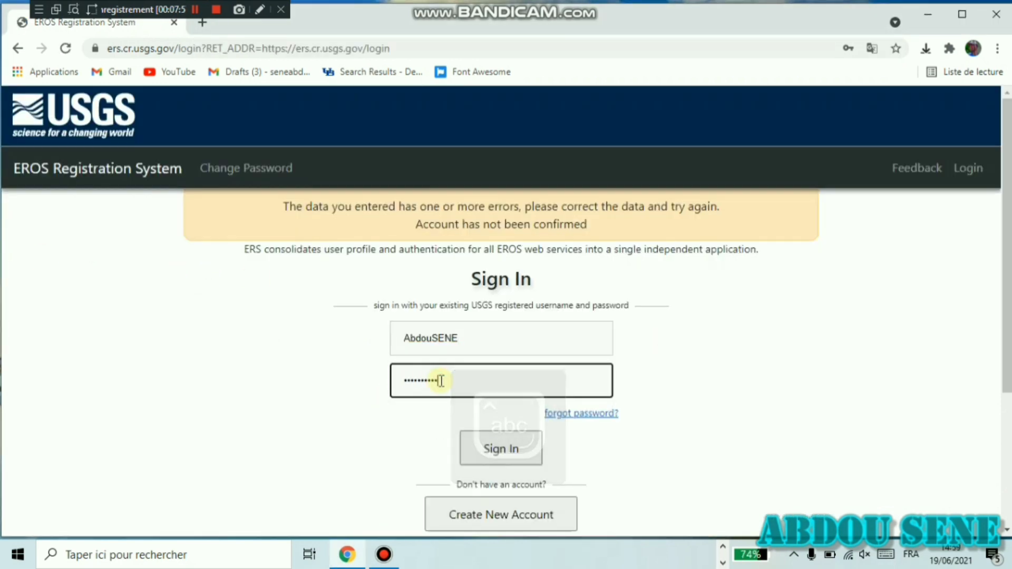
pyautogui.press('capslock')
pyautogui.write('••••')
pyautogui.click(514, 451)
pyautogui.scroll(-4, 403, 337)
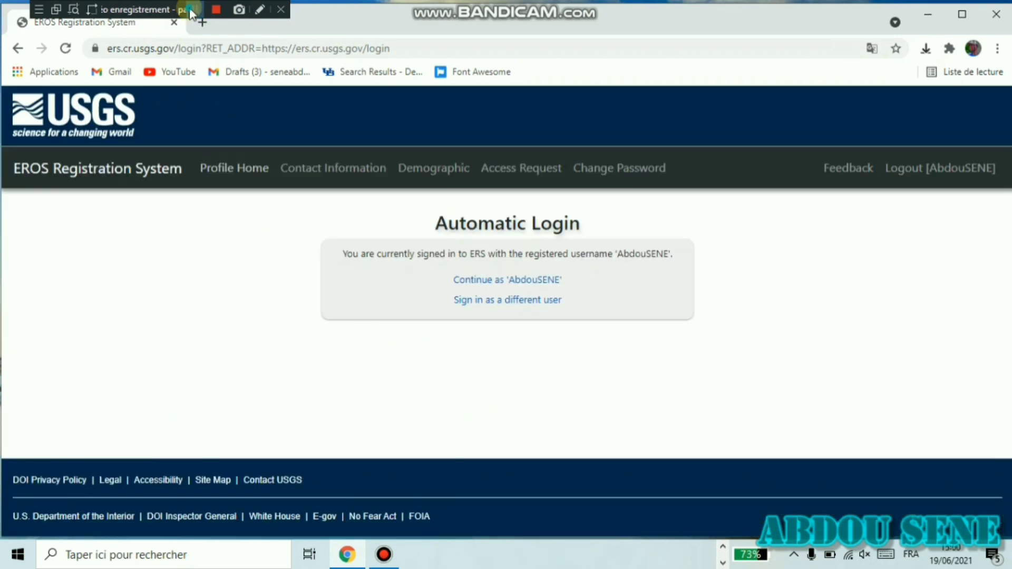
pyautogui.click(194, 11)
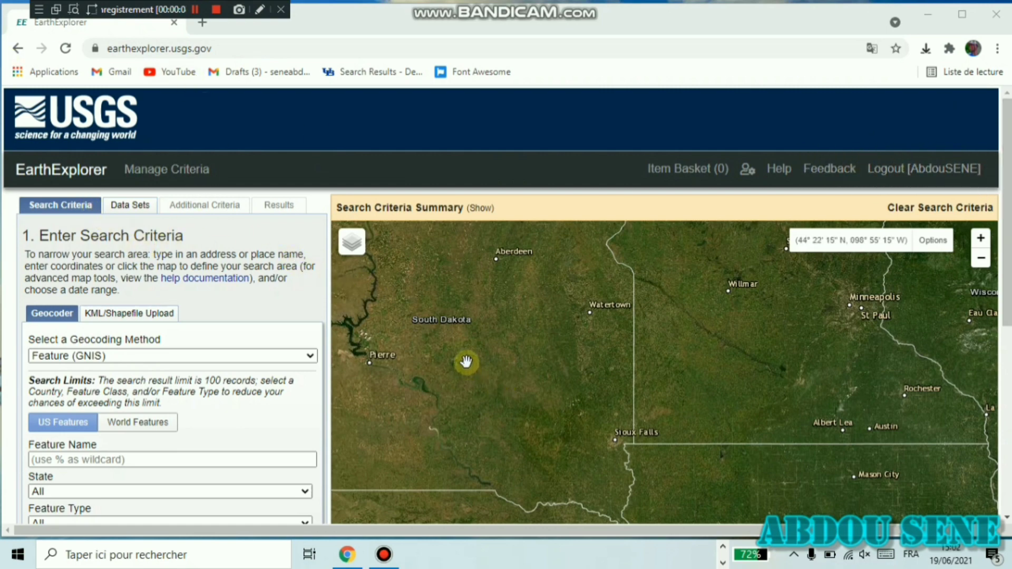
# - Zoom the map out to a world view and switch the Geocoder to World Features
pyautogui.scroll(-1, 466, 353)
pyautogui.scroll(-3, 467, 353)
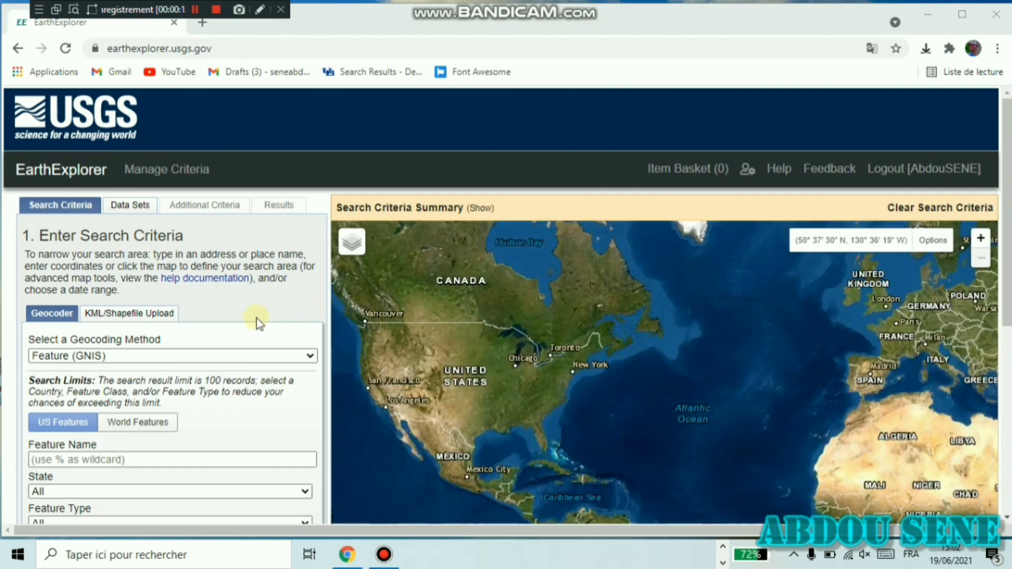
pyautogui.scroll(-1, 284, 374)
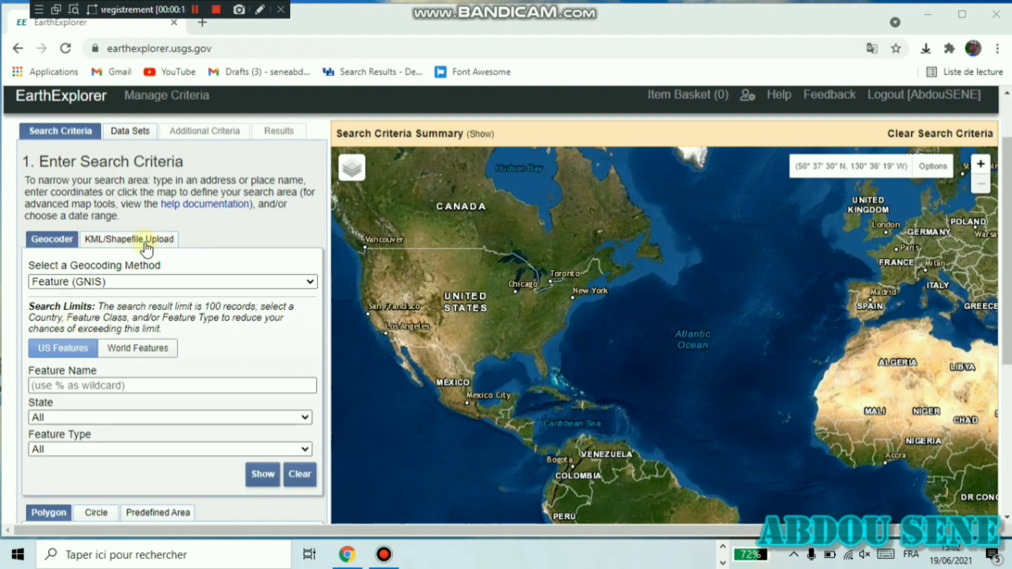
pyautogui.scroll(-1, 248, 338)
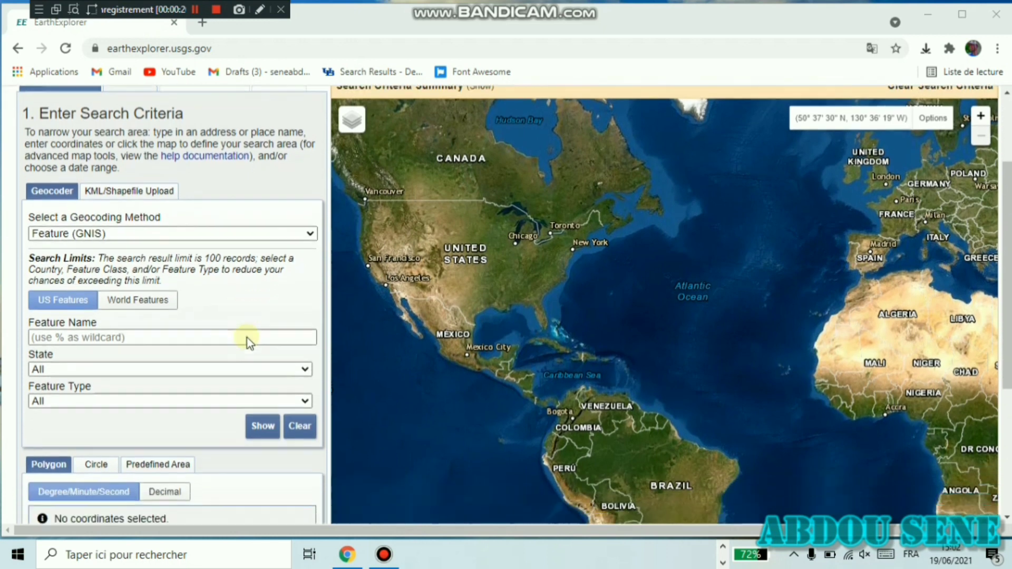
pyautogui.scroll(-1, 37, 253)
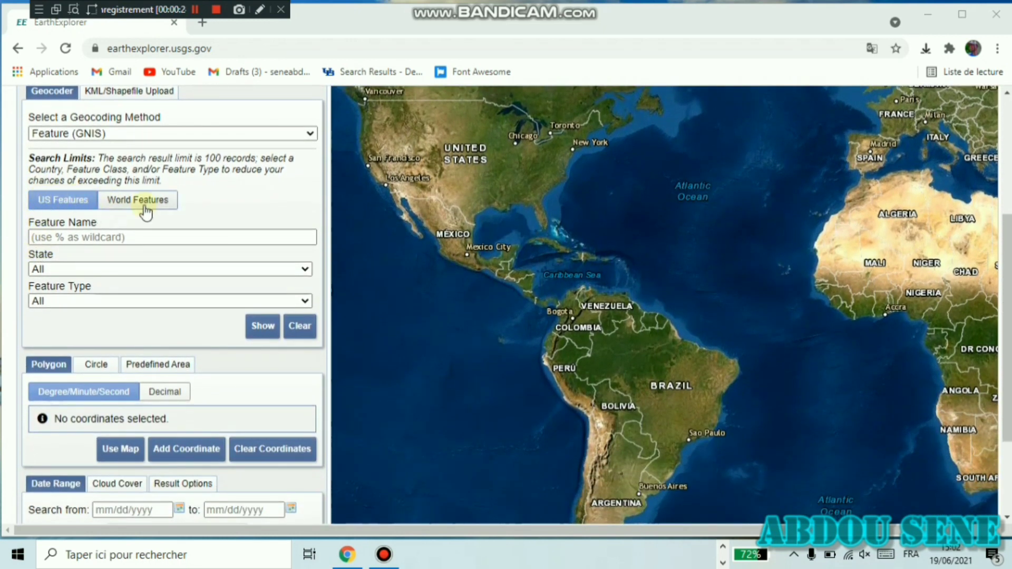
pyautogui.click(116, 206)
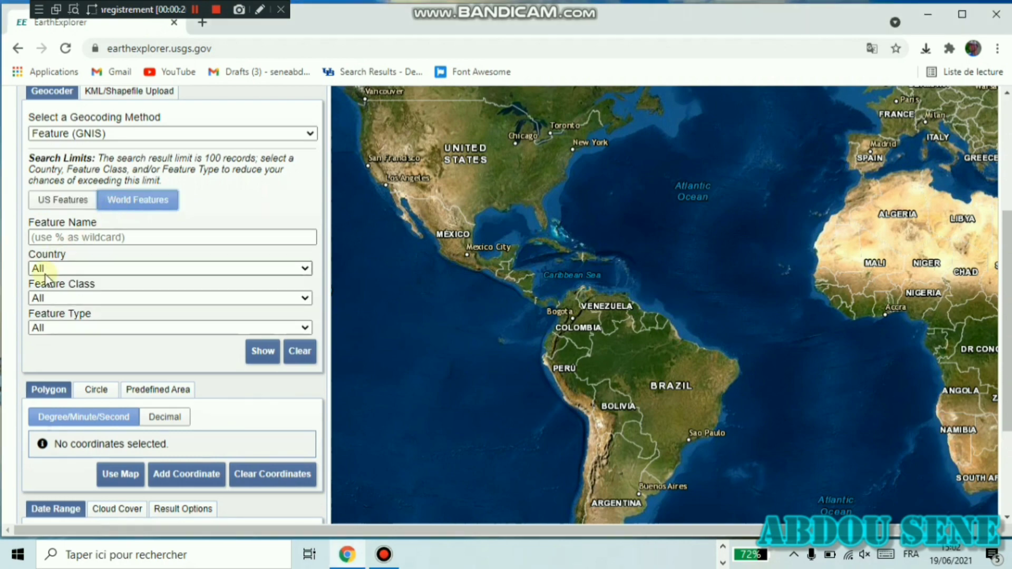
pyautogui.scroll(-3, 29, 327)
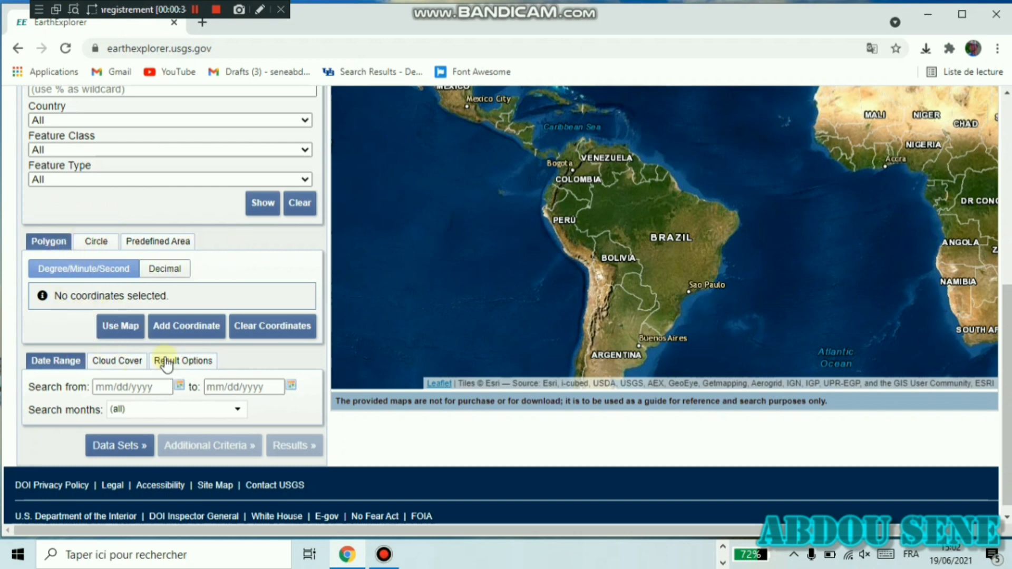
# - Discard the map-extent polygon by deleting its corners and clearing all coordinates
pyautogui.click(121, 335)
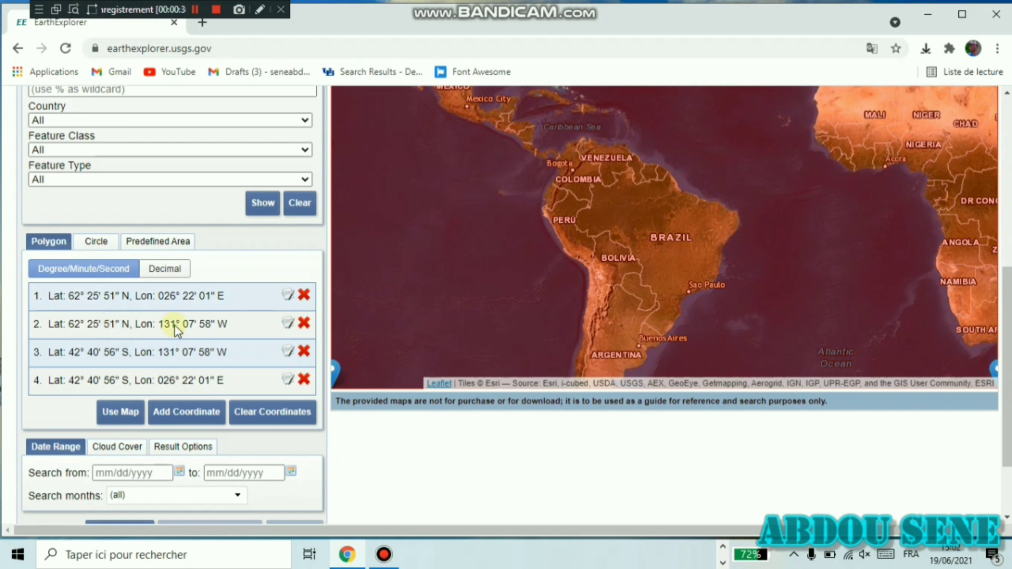
pyautogui.click(304, 296)
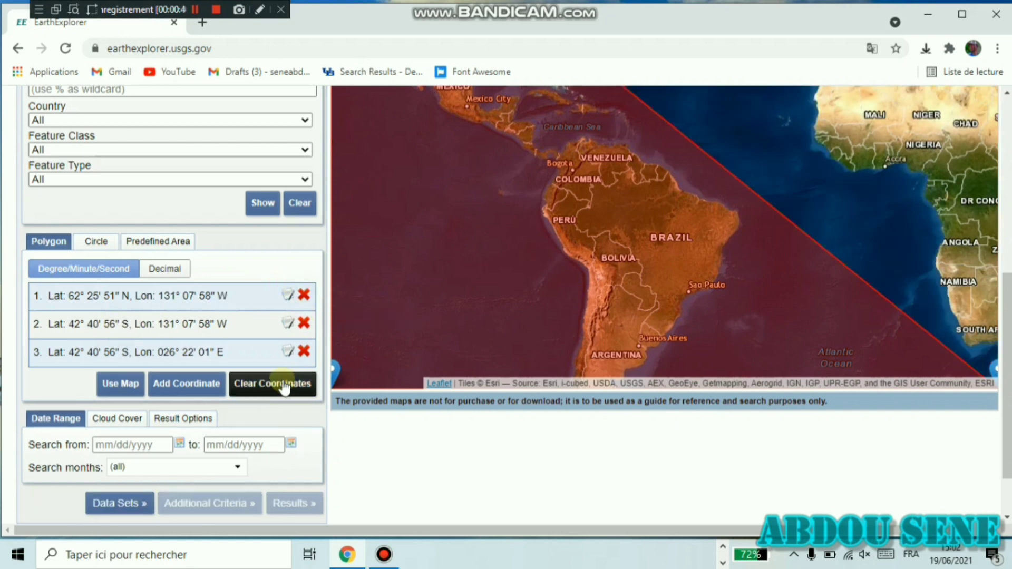
pyautogui.click(303, 296)
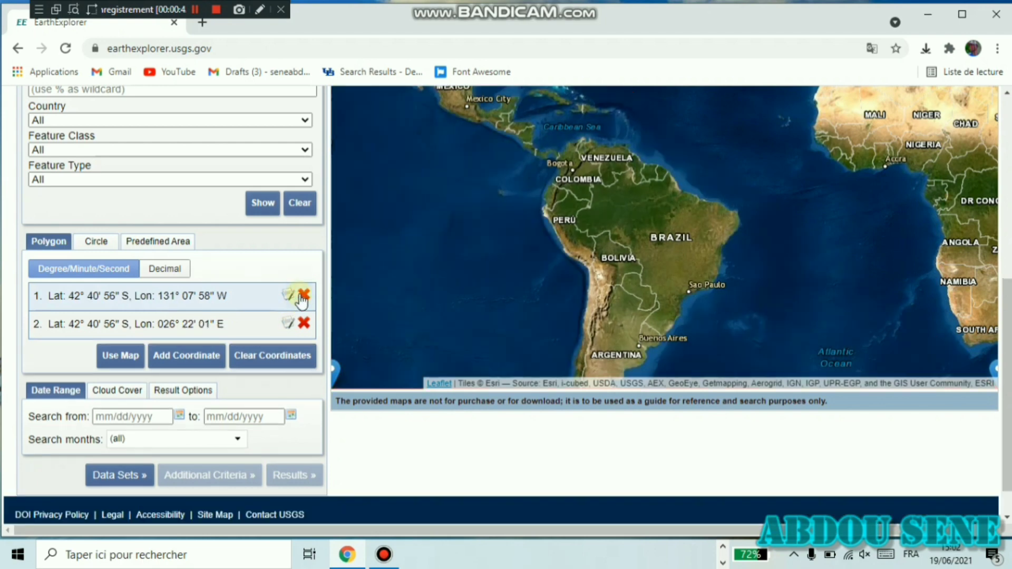
pyautogui.click(296, 359)
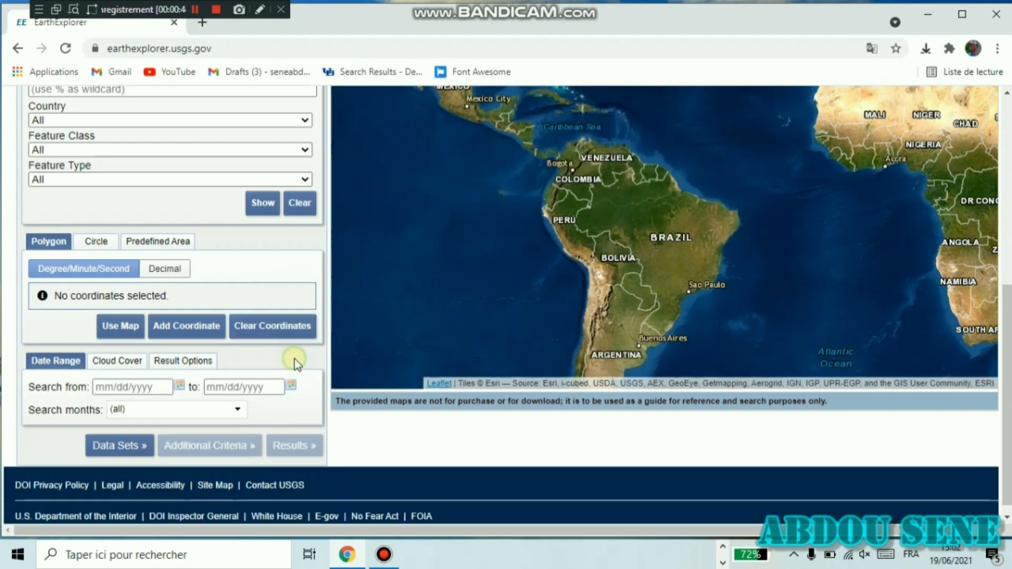
# - Bring western Senegal around Kaolack and The Gambia into view on the map
pyautogui.moveTo(759, 219); pyautogui.dragTo(463, 247)
pyautogui.scroll(2, 503, 174)
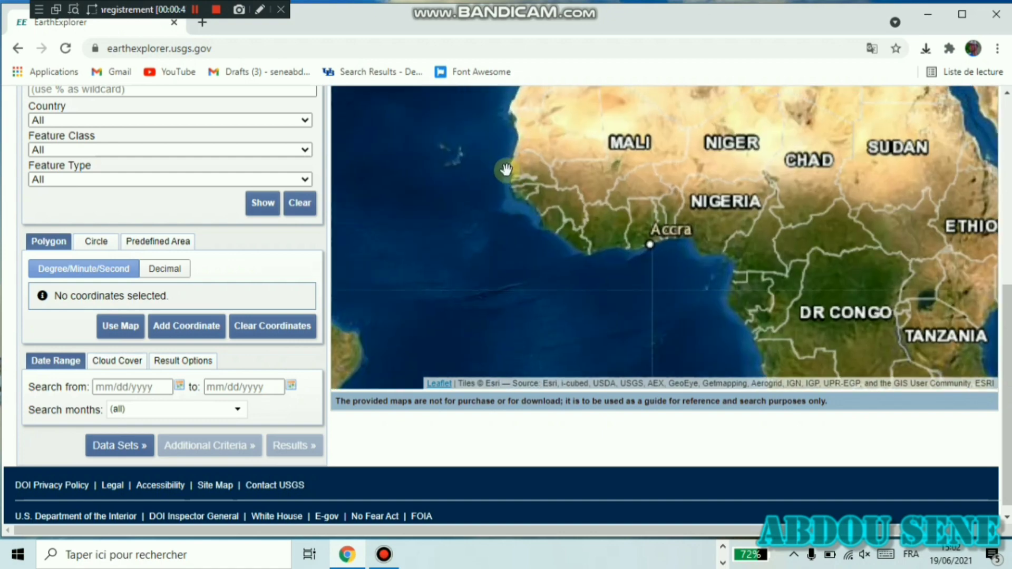
pyautogui.scroll(1, 515, 182)
pyautogui.scroll(2, 685, 181)
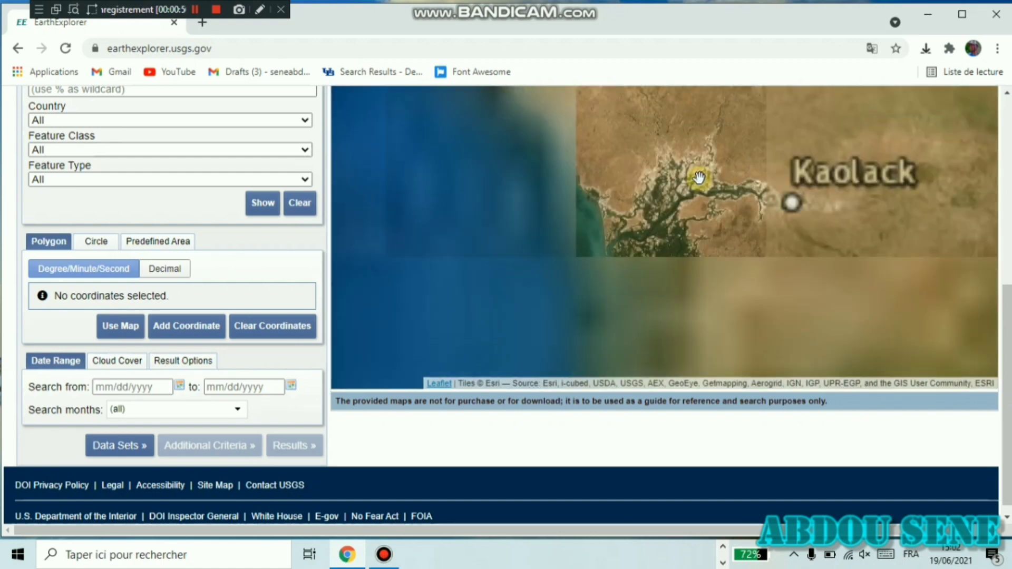
pyautogui.scroll(-2, 699, 177)
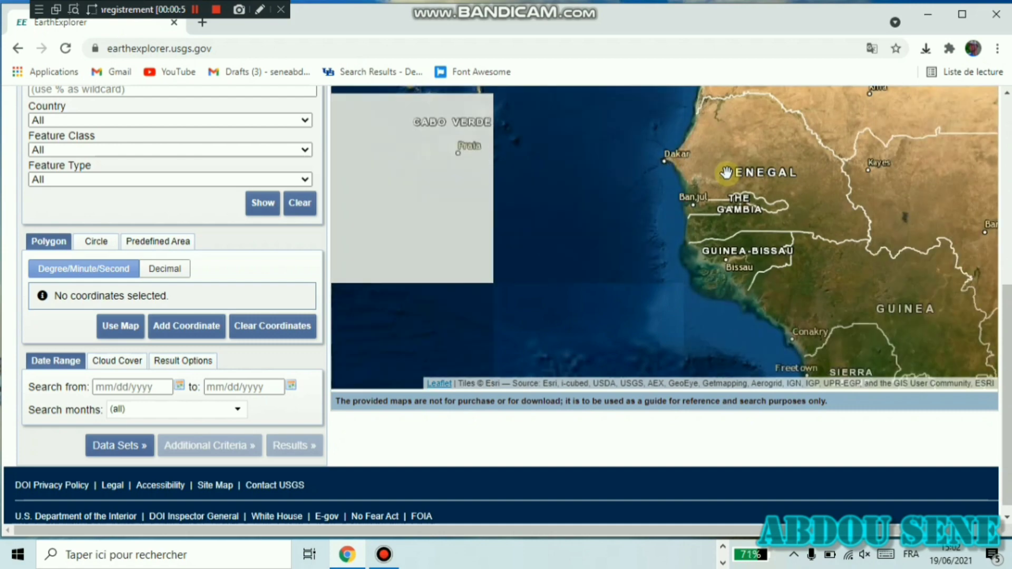
pyautogui.scroll(1, 758, 163)
pyautogui.scroll(2, 758, 163)
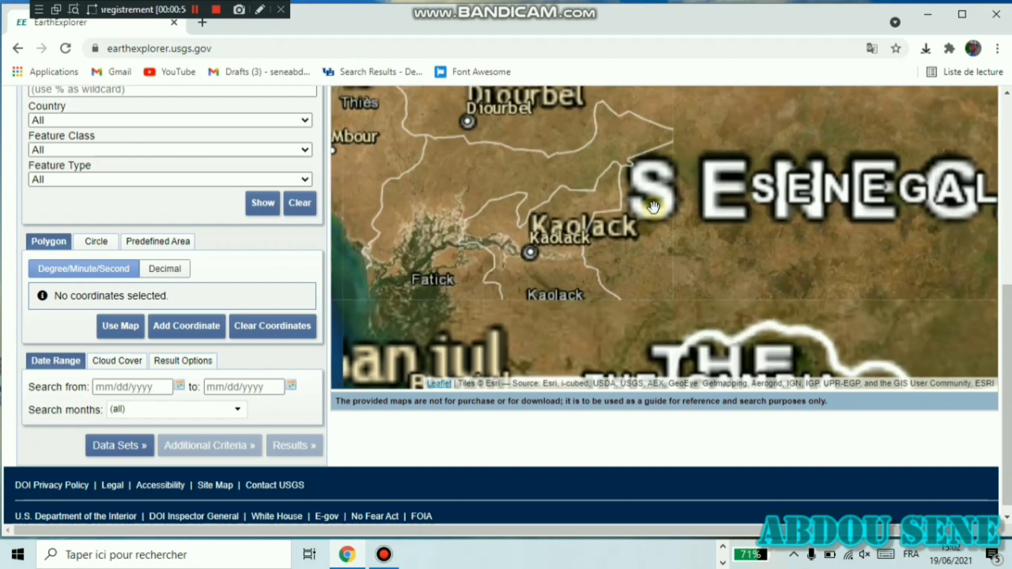
pyautogui.moveTo(547, 209); pyautogui.dragTo(624, 183)
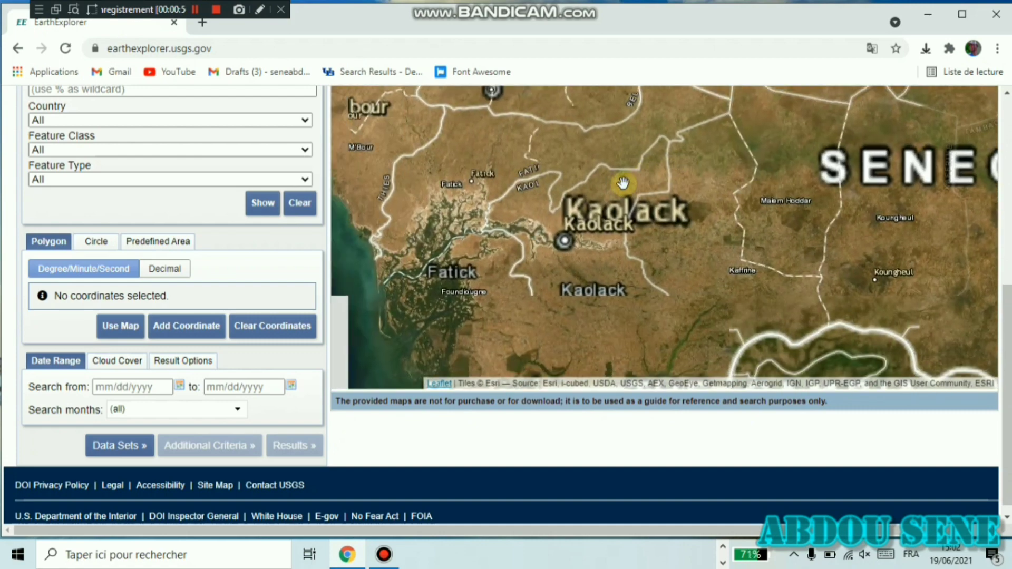
pyautogui.scroll(-1, 623, 183)
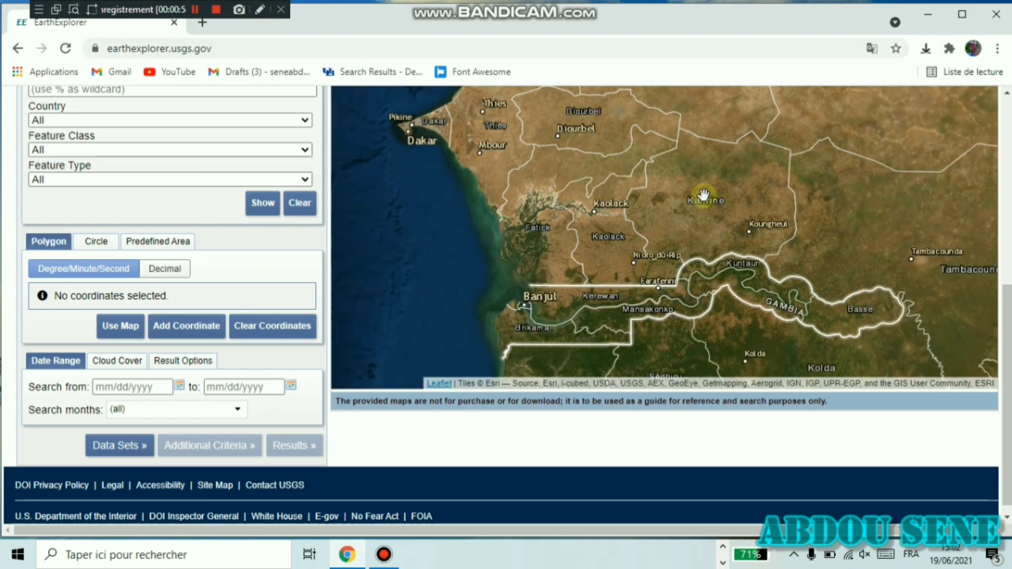
# - Place search polygon corners near Mbour, Fatick, Kaolack and Diourbel
pyautogui.click(508, 142)
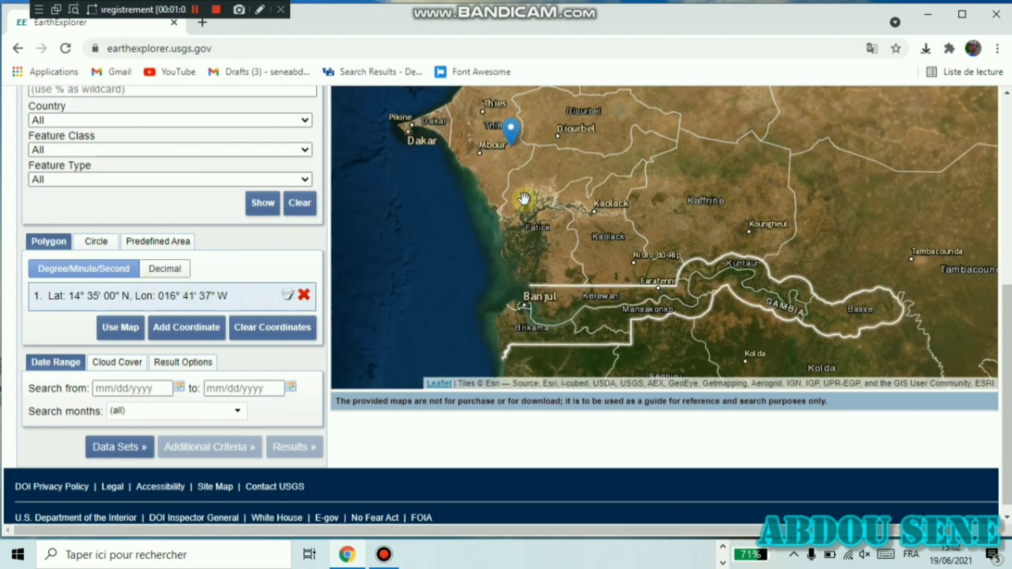
pyautogui.click(525, 237)
pyautogui.click(629, 225)
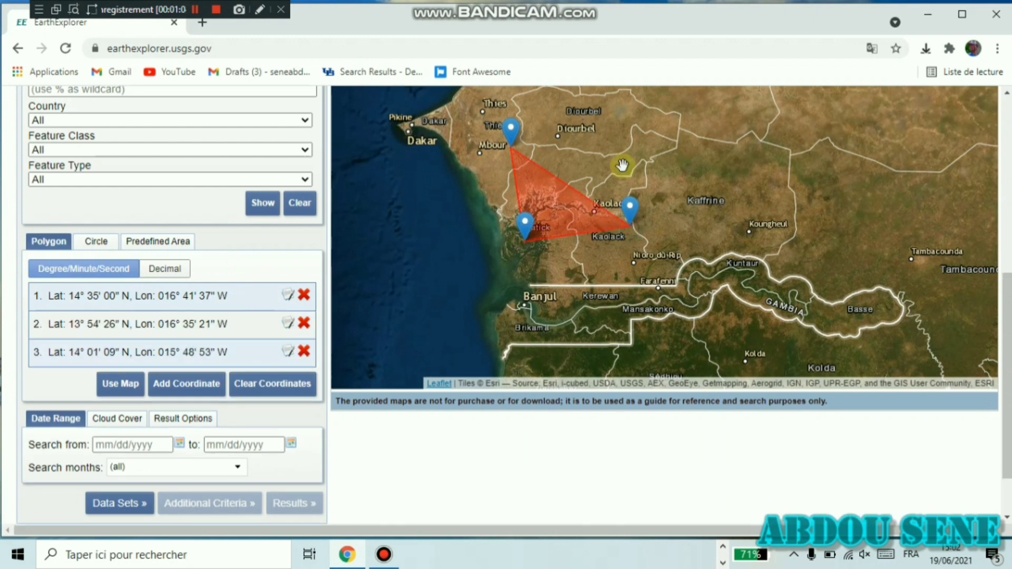
pyautogui.click(625, 123)
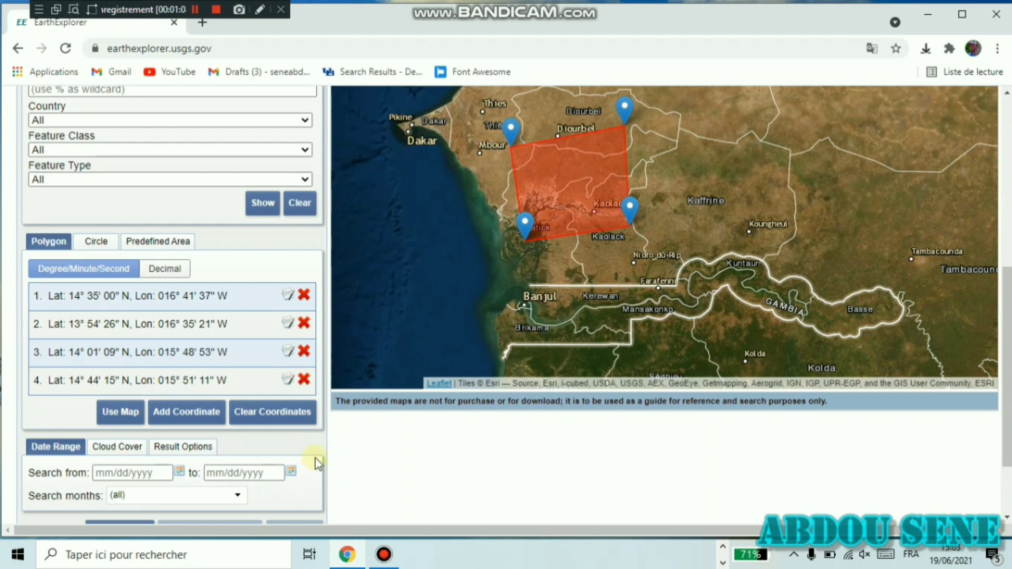
pyautogui.scroll(-3, 311, 448)
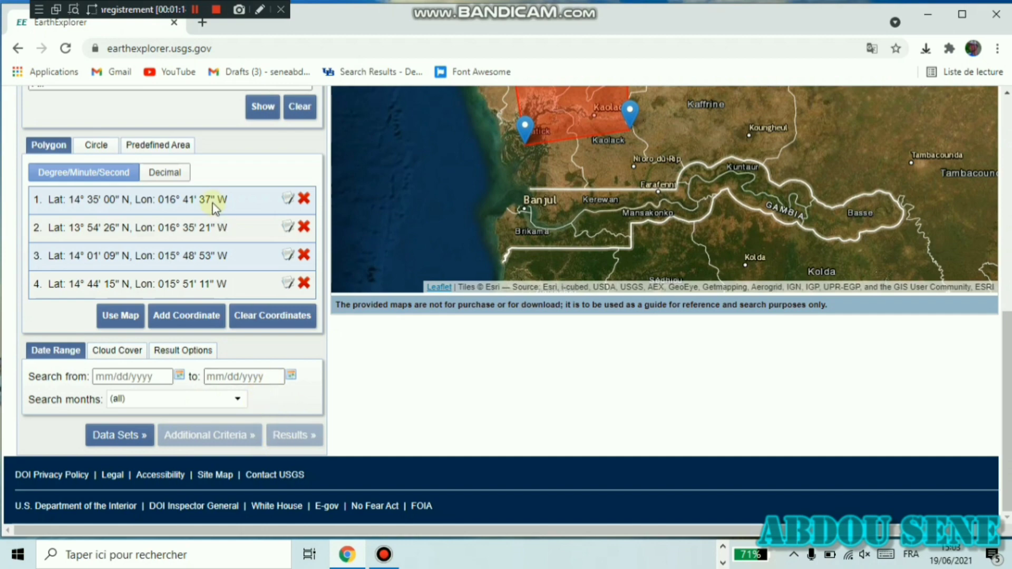
pyautogui.scroll(8, 216, 200)
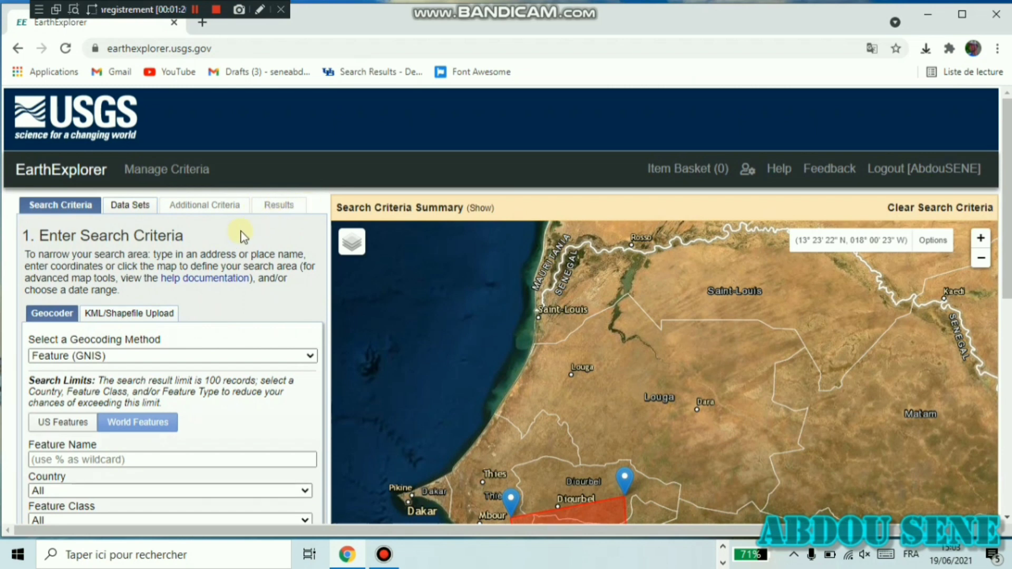
# - On Data Sets, tick SRTM 1 Arc-Second Global under Digital Elevation > SRTM
pyautogui.click(139, 208)
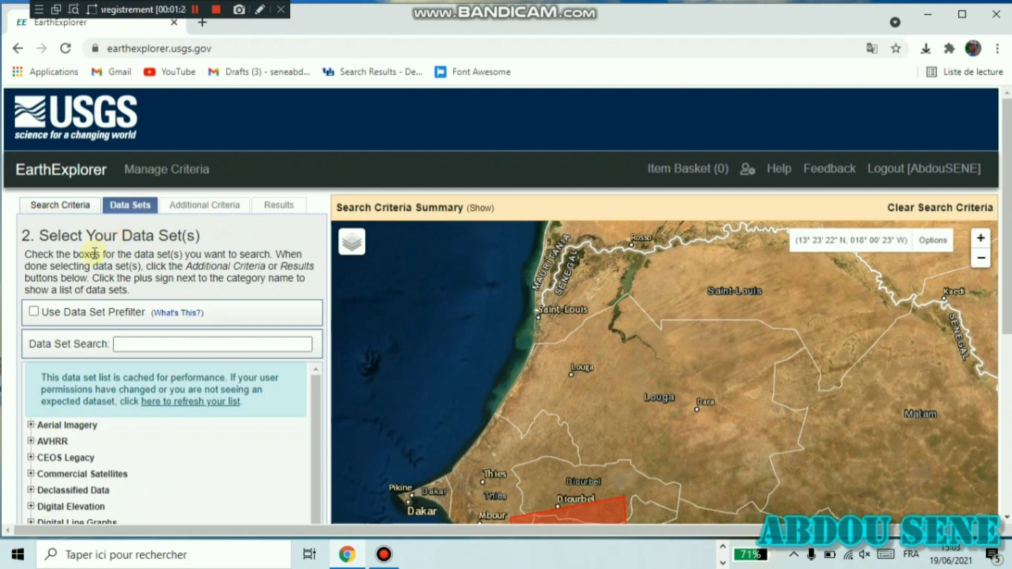
pyautogui.scroll(-1, 95, 253)
pyautogui.scroll(-1, 95, 253)
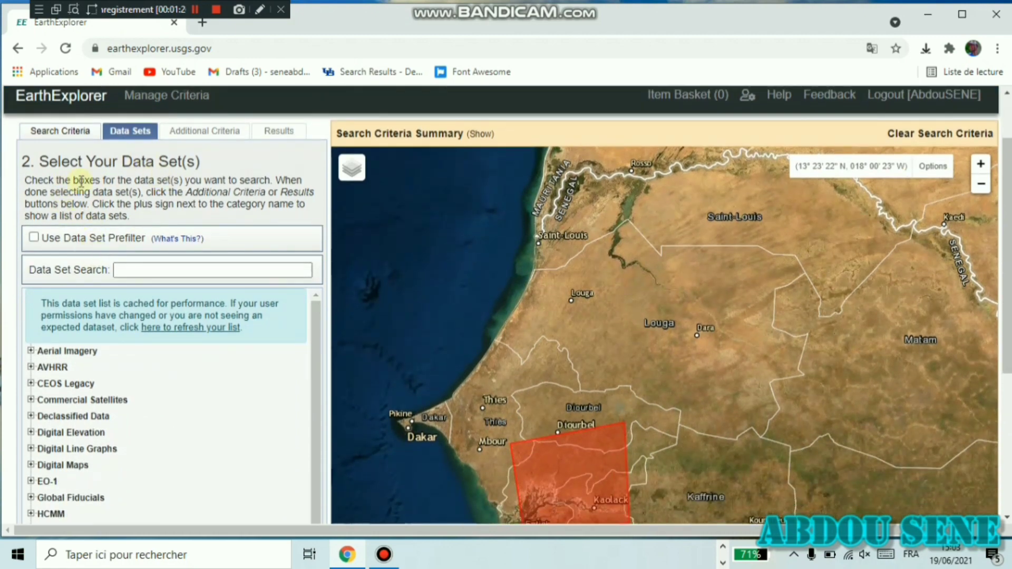
pyautogui.scroll(-6, 118, 376)
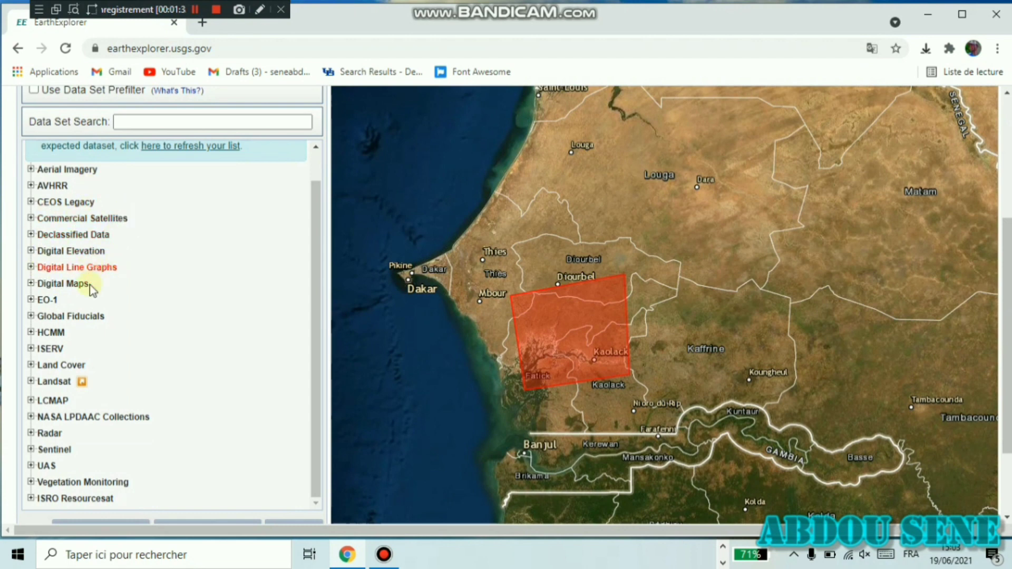
pyautogui.scroll(-2, 46, 340)
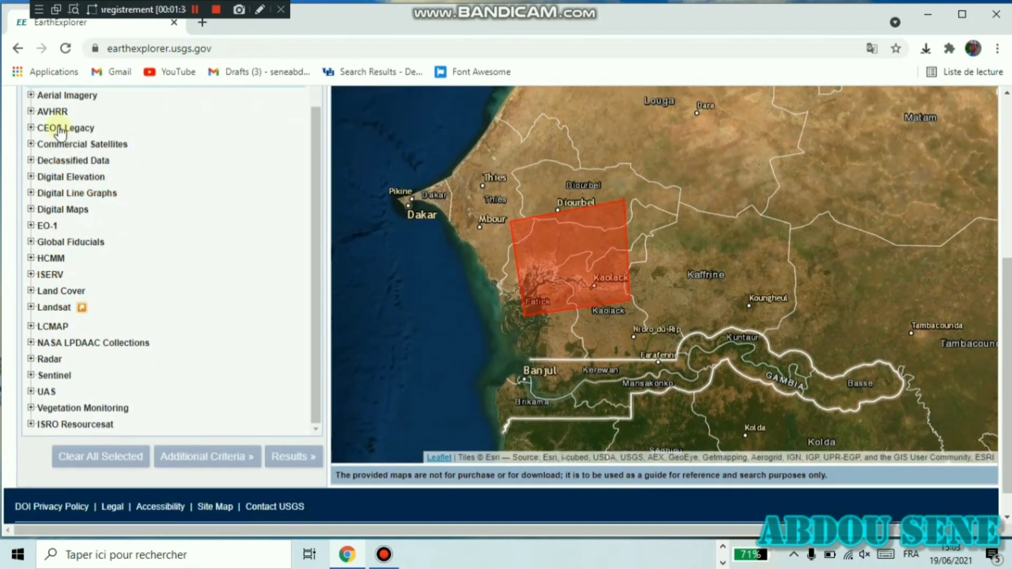
pyautogui.click(31, 176)
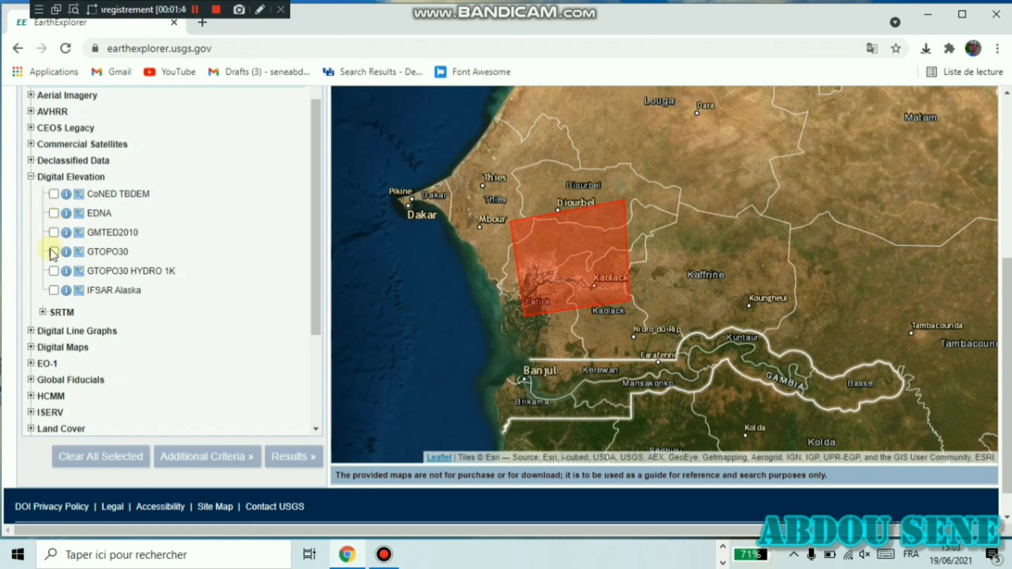
pyautogui.click(42, 312)
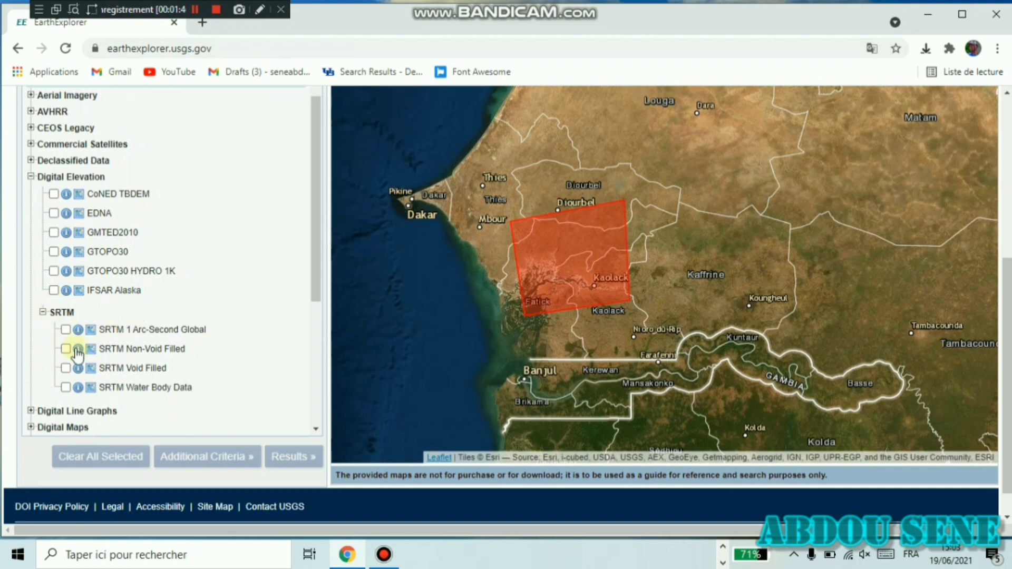
pyautogui.click(65, 330)
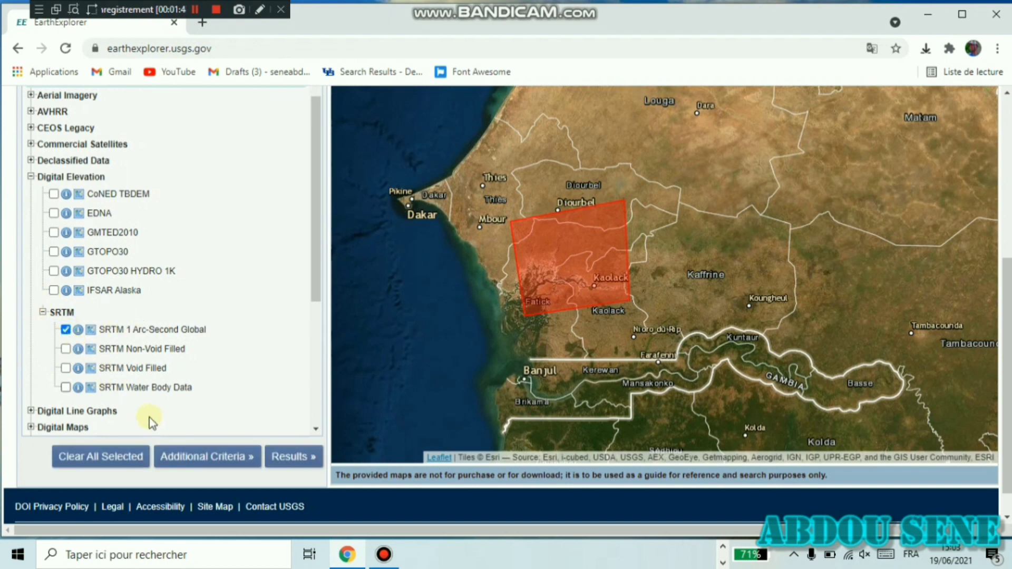
# - List the 4 SRTM tiles, show two tile footprints, and open SRTM1N13W016V3 download options
pyautogui.click(290, 458)
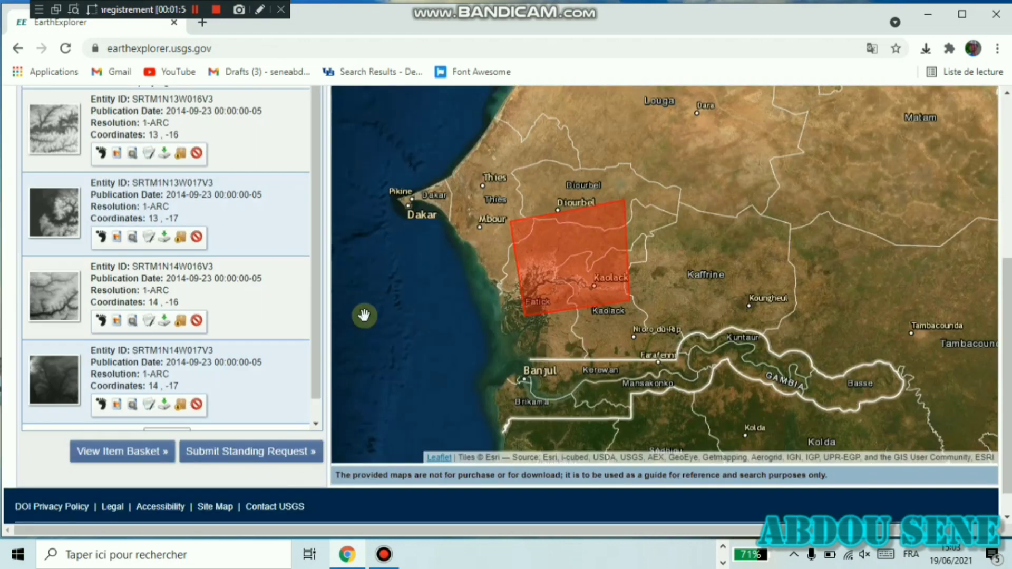
pyautogui.scroll(2, 186, 202)
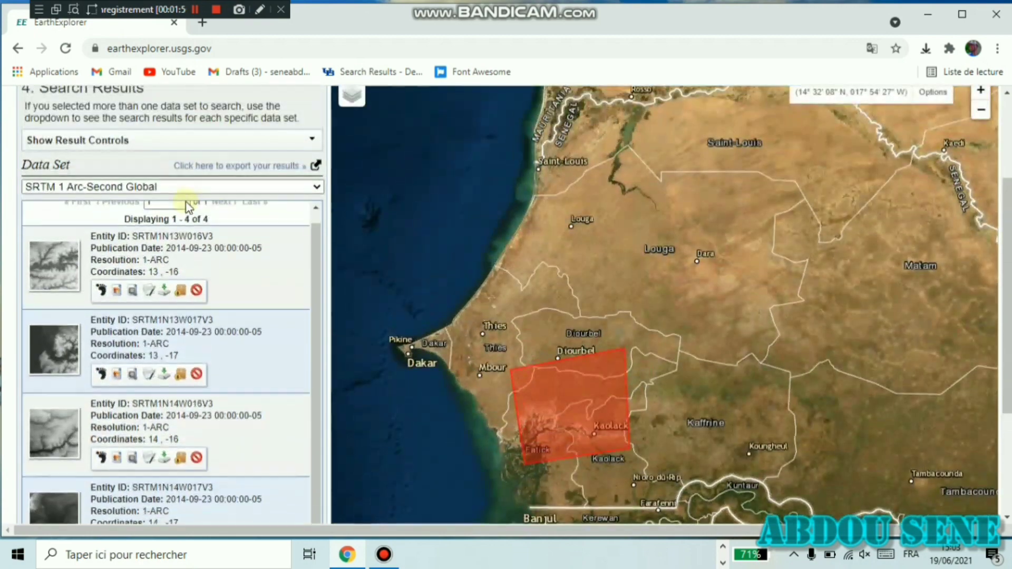
pyautogui.scroll(-1, 185, 244)
pyautogui.scroll(-1, 185, 244)
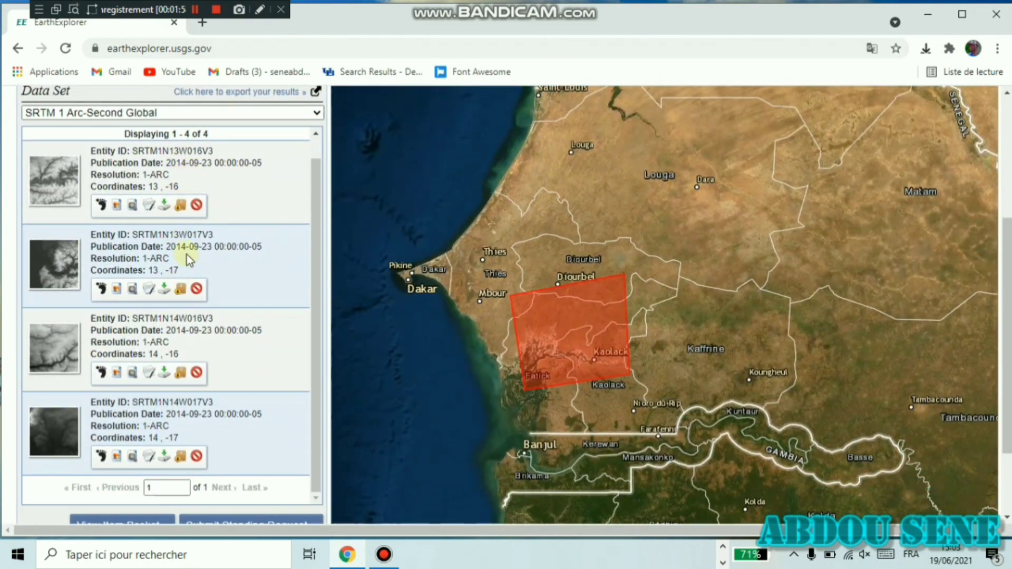
pyautogui.click(101, 203)
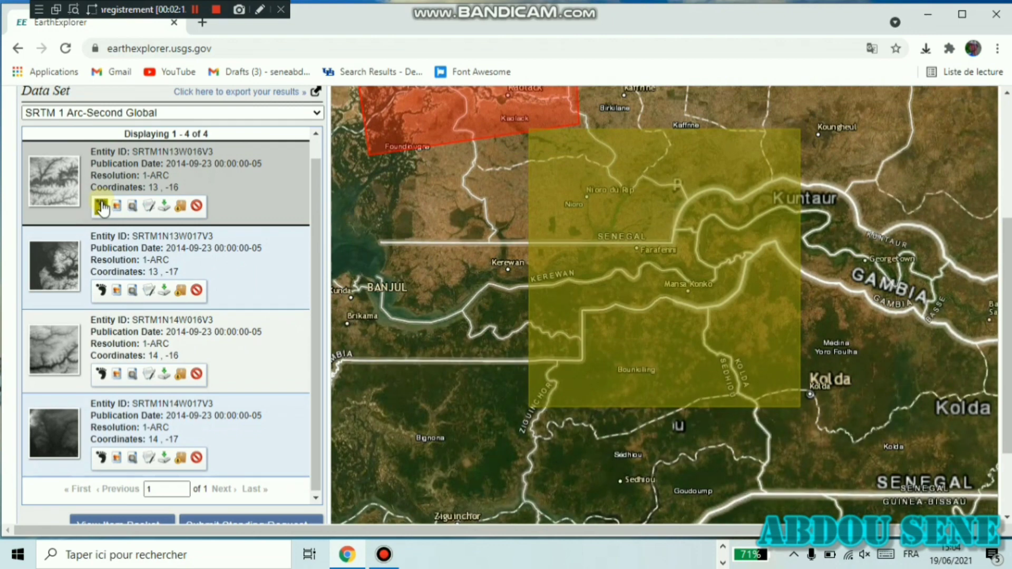
pyautogui.click(101, 290)
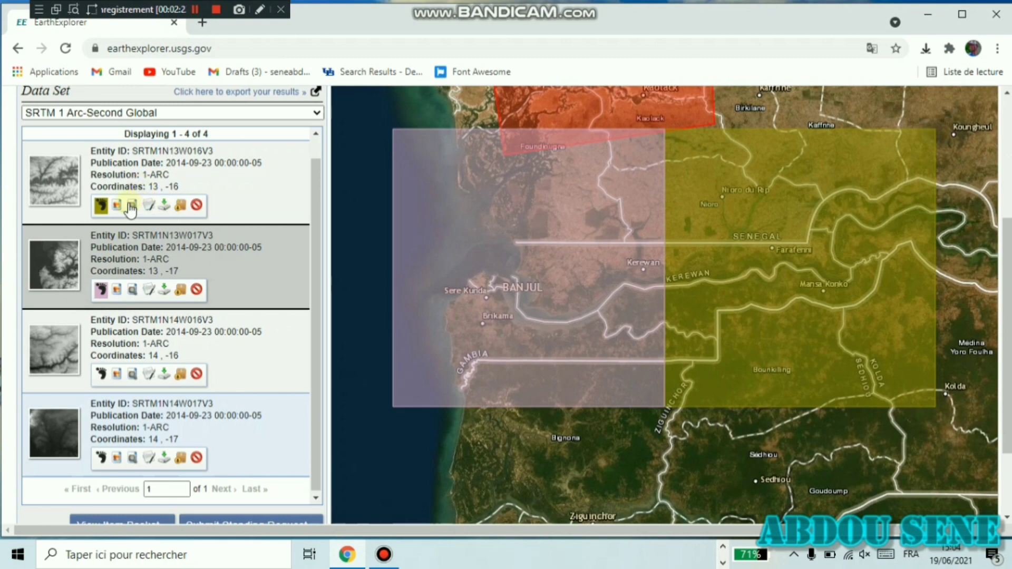
pyautogui.click(165, 206)
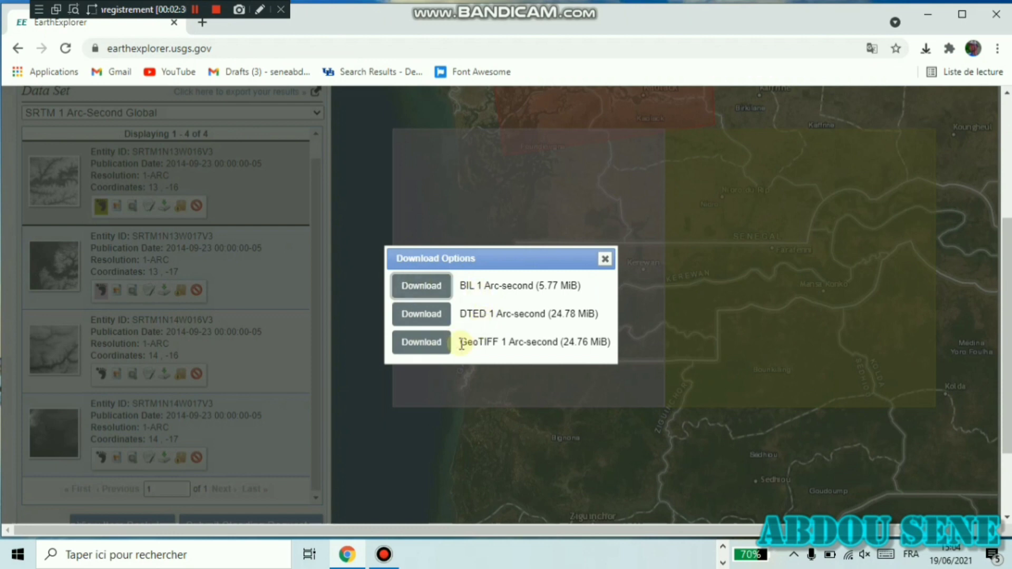
# - Download the SRTM tile as a GeoTIFF 1 Arc-second file and return to EarthExplorer
pyautogui.click(429, 345)
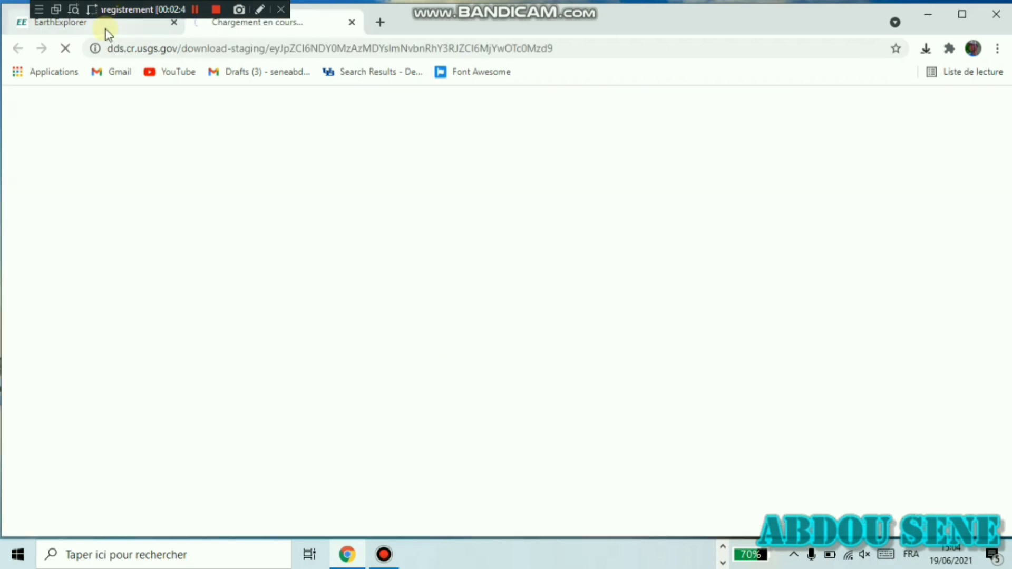
pyautogui.click(106, 31)
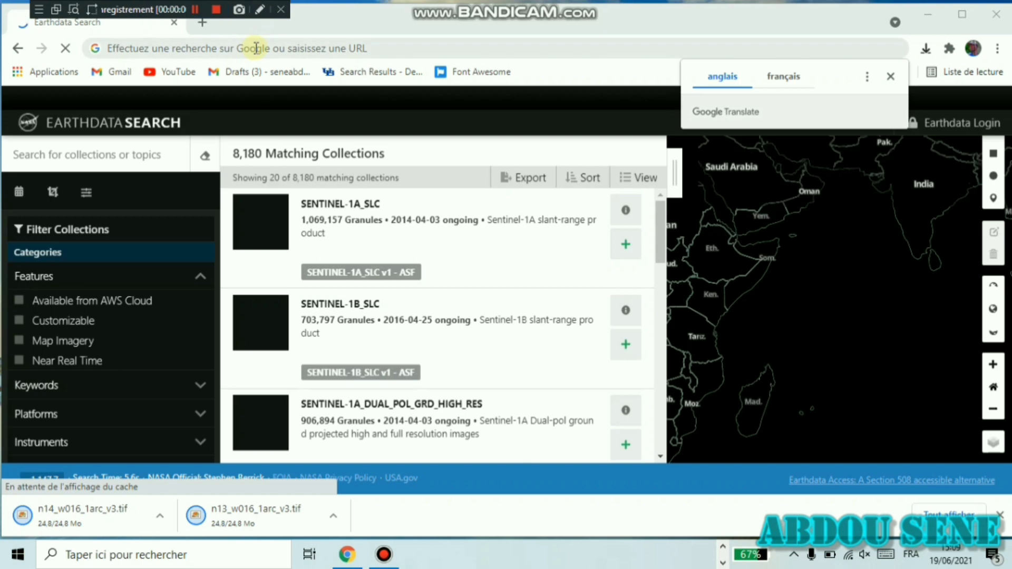
# - Search the web for 'earthdata' and open Earthdata's data search from earthdata.nasa.gov
pyautogui.click(255, 48)
pyautogui.write('eart')
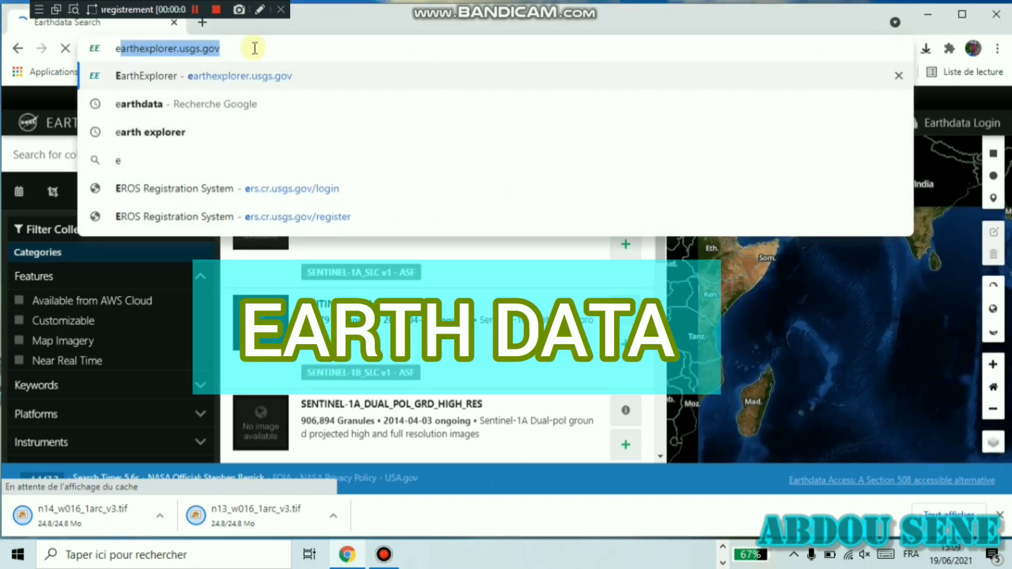
pyautogui.click(264, 101)
pyautogui.click(160, 256)
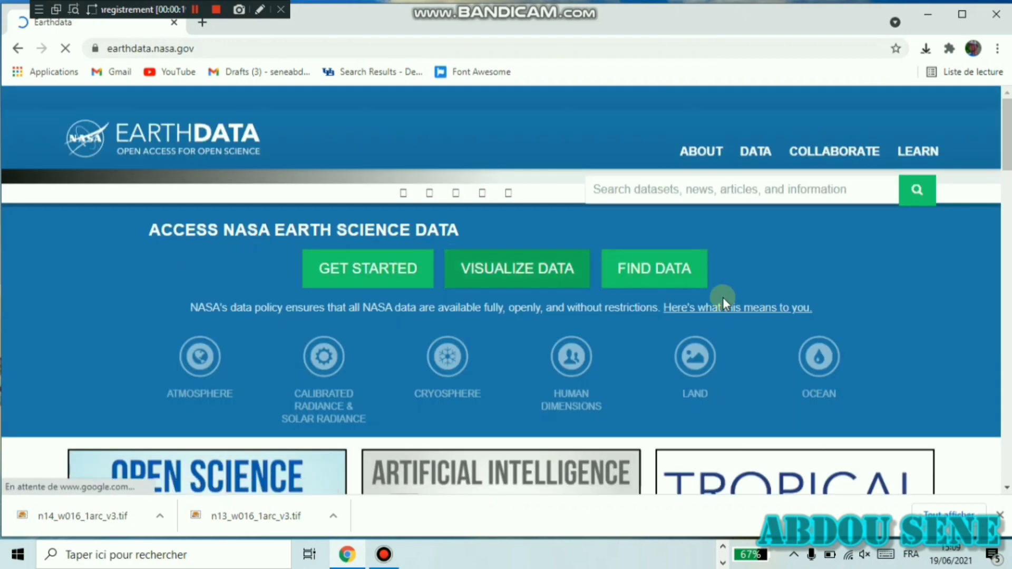
pyautogui.click(671, 280)
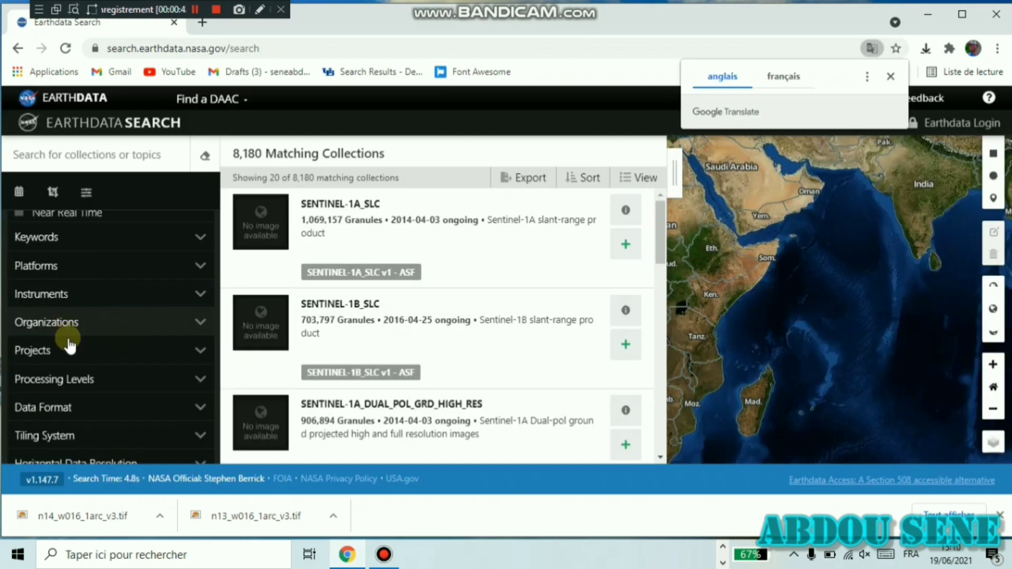
# - Filter the collections to the GeoTIFF data formats, narrowing results to 223
pyautogui.scroll(-1, 96, 386)
pyautogui.scroll(-2, 97, 390)
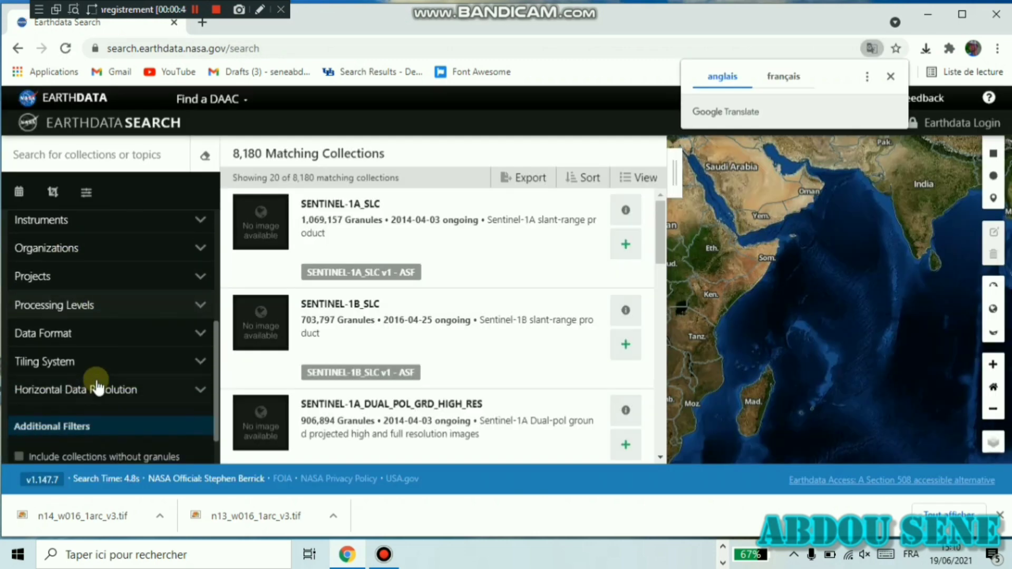
pyautogui.click(116, 334)
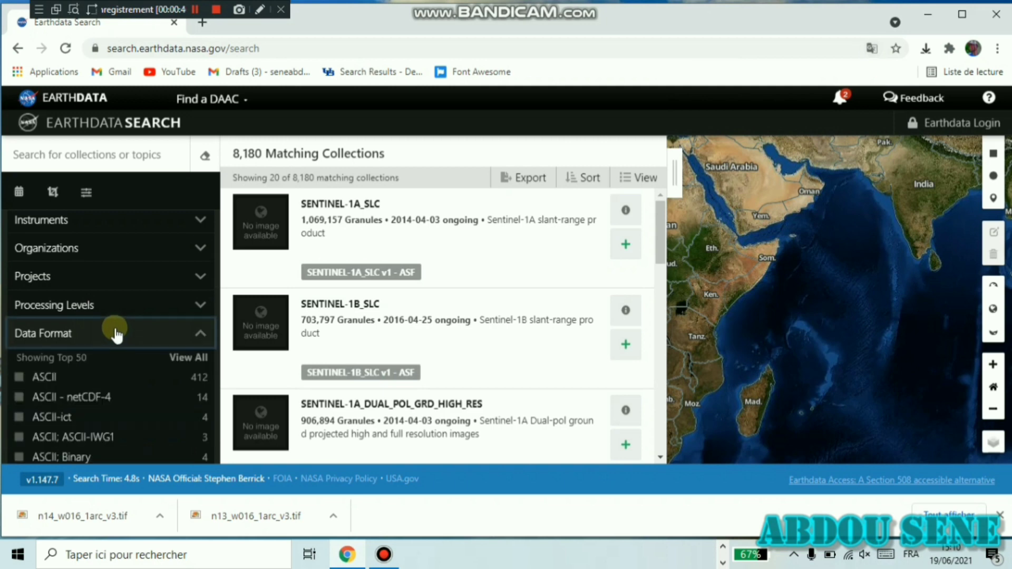
pyautogui.scroll(-5, 87, 385)
pyautogui.scroll(-3, 95, 386)
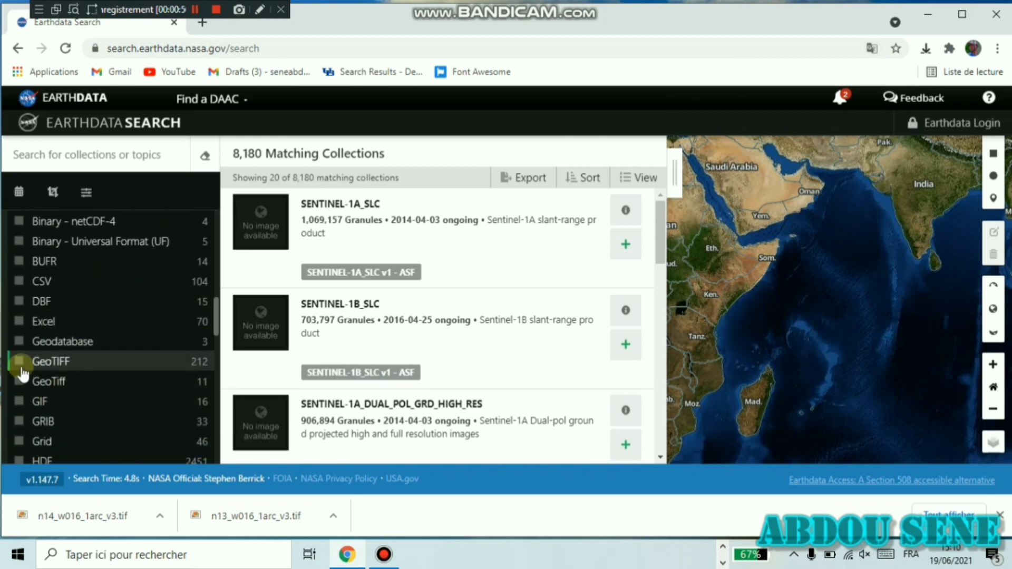
pyautogui.click(19, 363)
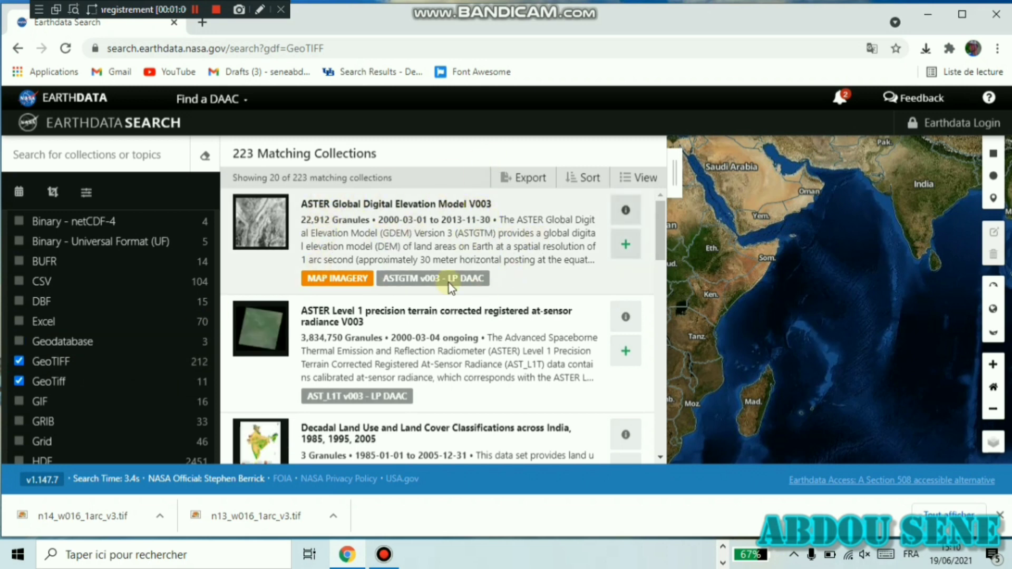
pyautogui.scroll(5, 143, 240)
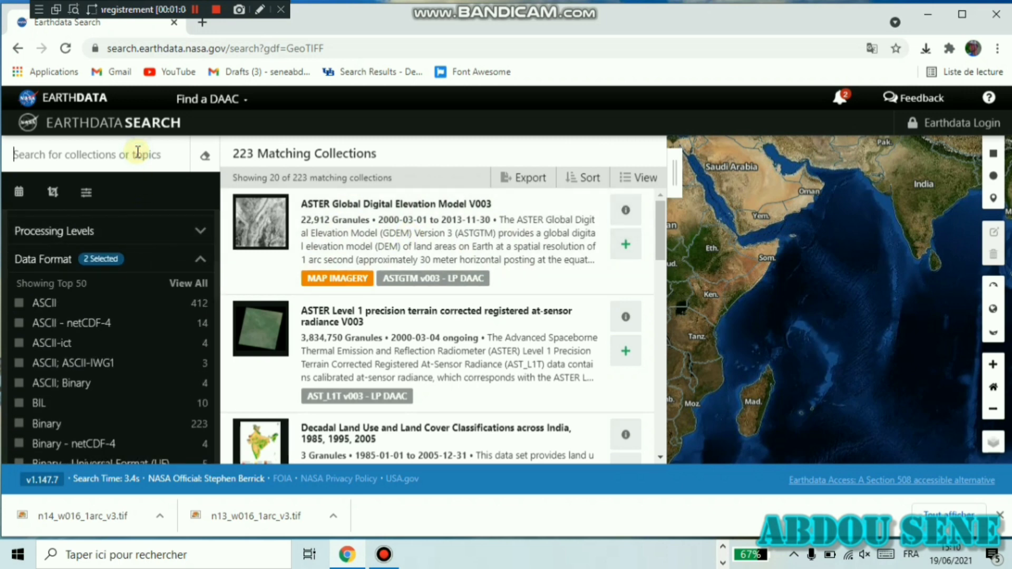
# - Search collections for 'srtm' (13 matches) and add ACE2 to the project
pyautogui.write('srtm')
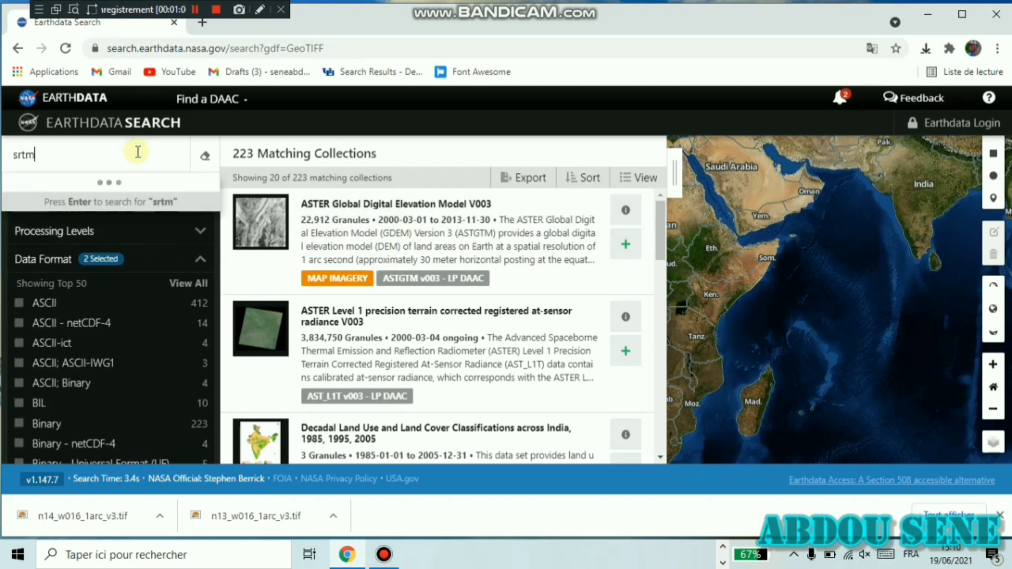
pyautogui.press('Return')
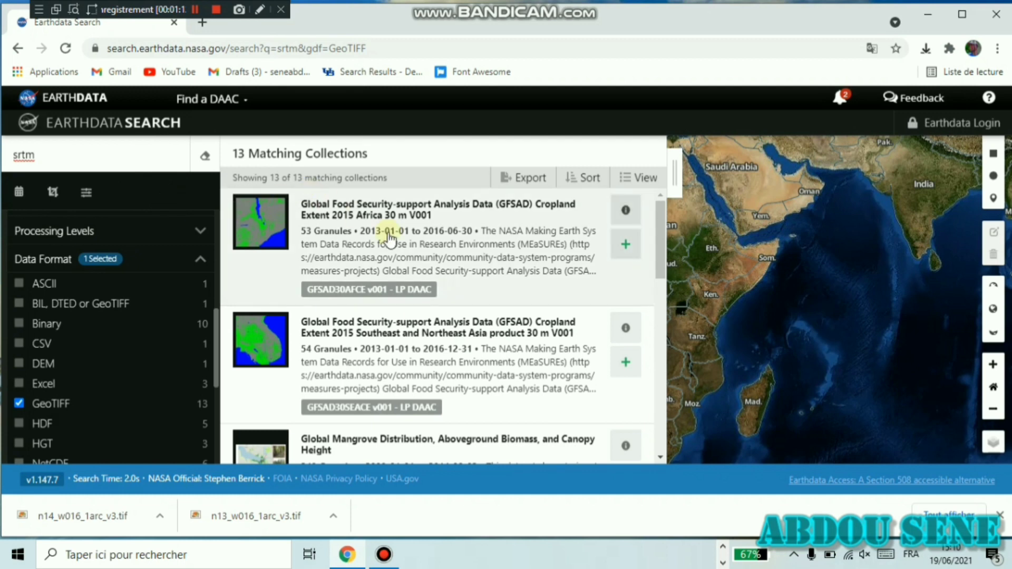
pyautogui.scroll(-2, 106, 289)
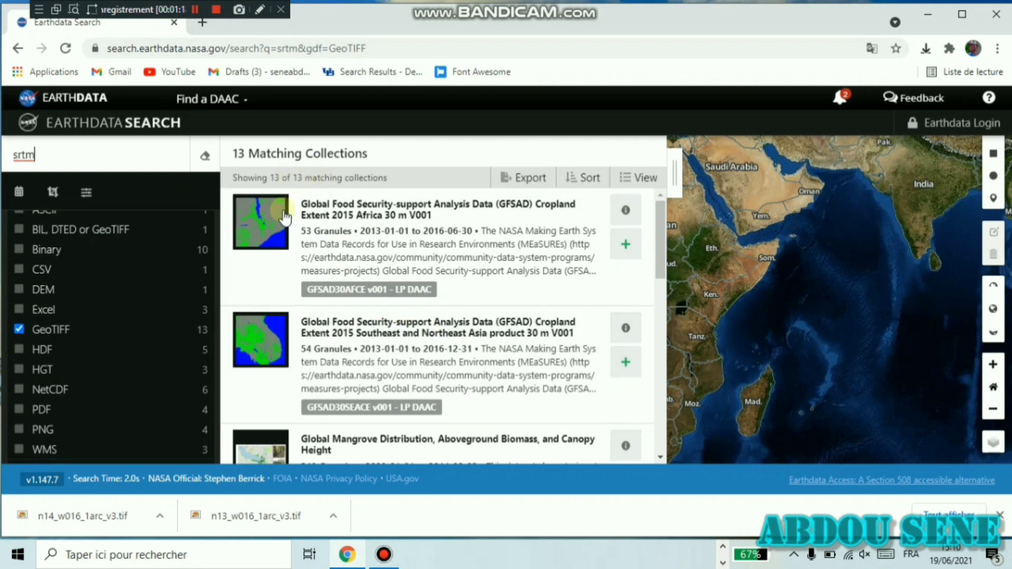
pyautogui.scroll(-2, 398, 396)
pyautogui.scroll(-6, 390, 361)
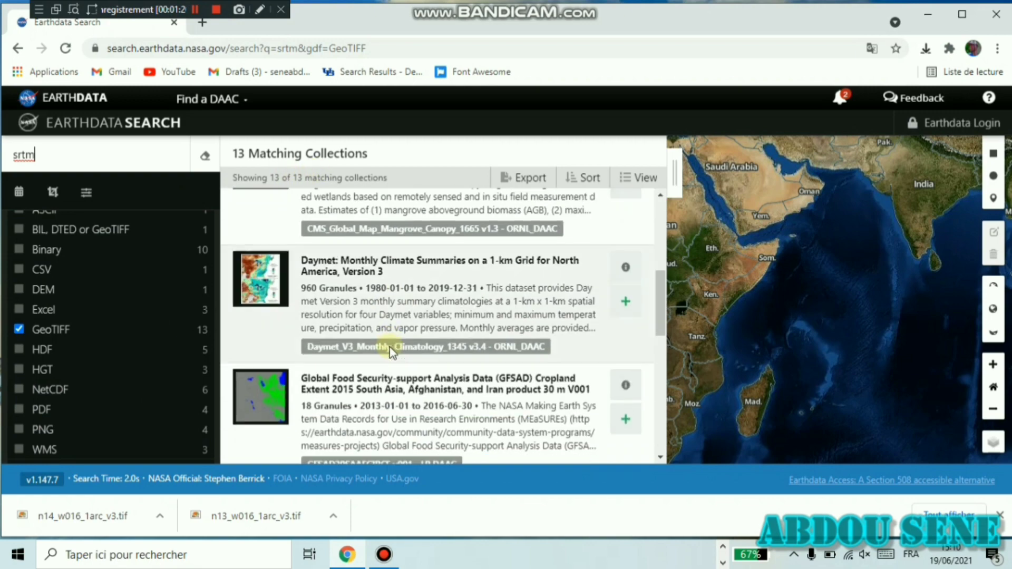
pyautogui.scroll(-2, 390, 338)
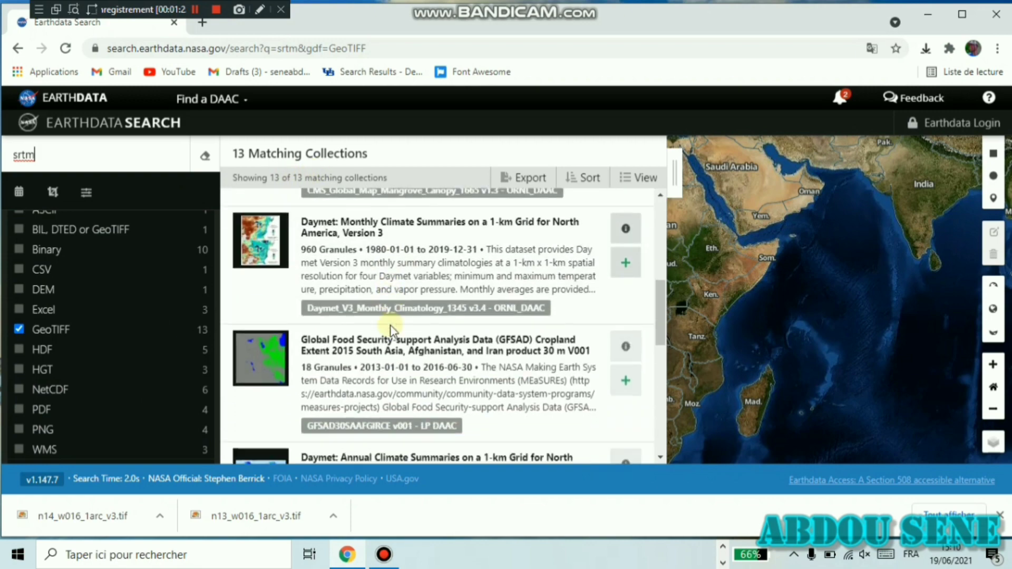
pyautogui.scroll(-10, 391, 332)
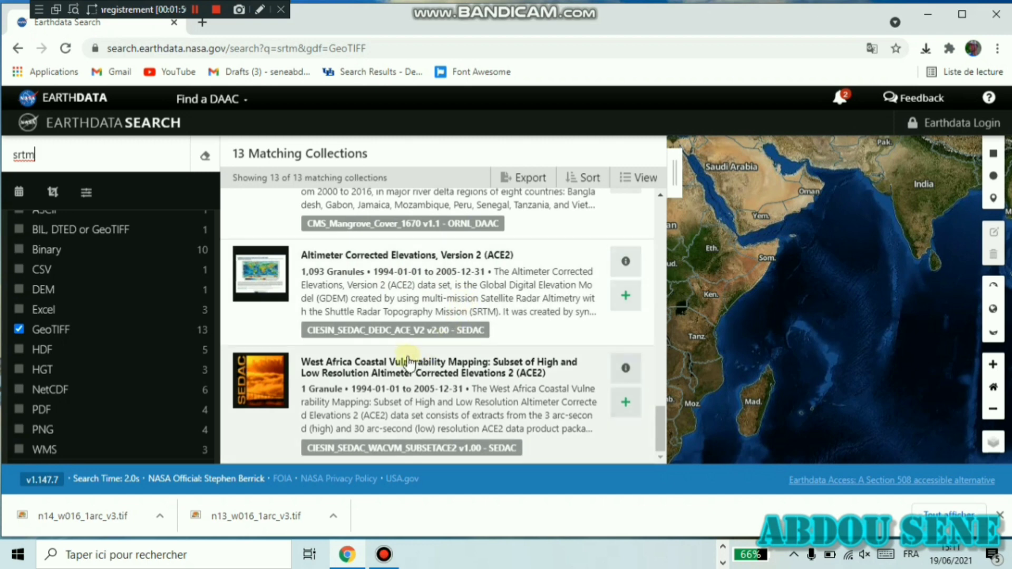
pyautogui.click(626, 296)
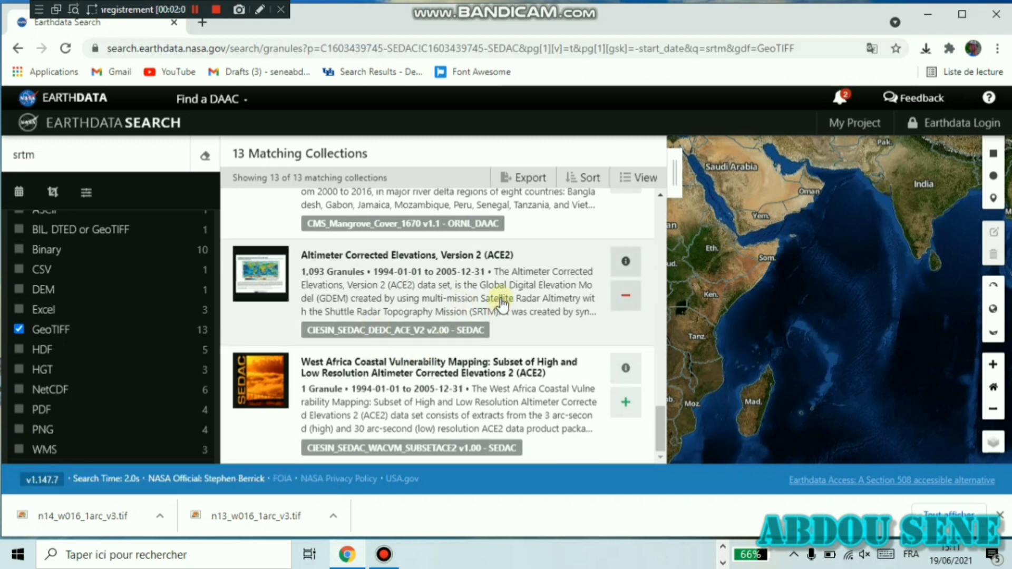
# - Request the ACE2 granule dedc-ace-v2_45N015W_3sec.zip and go to the Earthdata Login tab
pyautogui.click(500, 305)
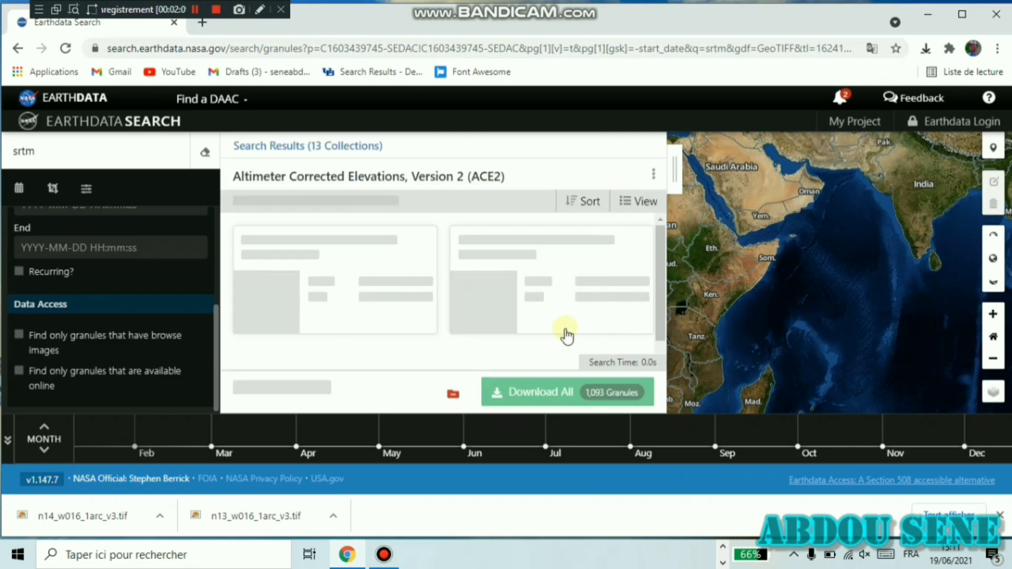
pyautogui.scroll(-10, 331, 311)
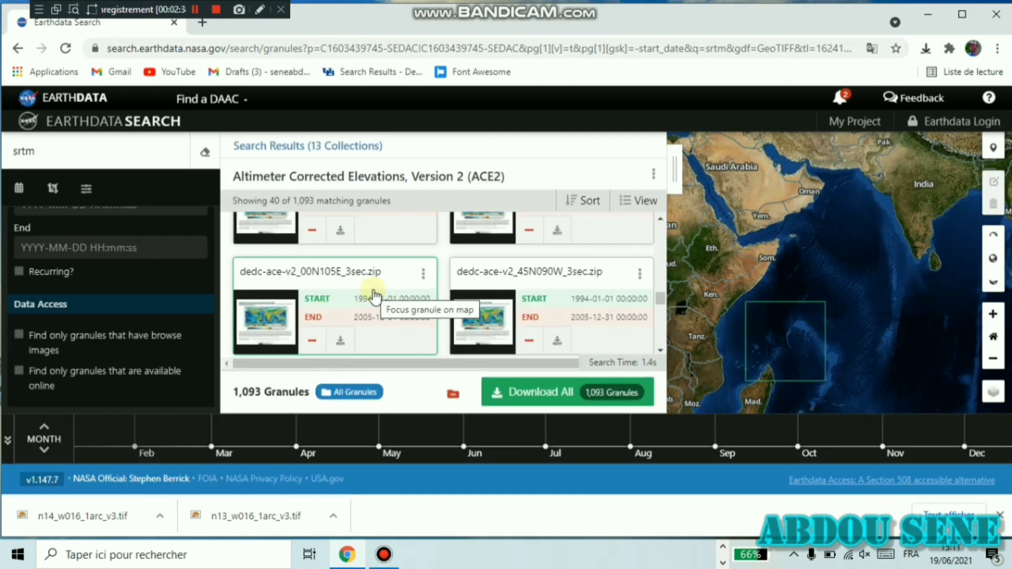
pyautogui.scroll(-5, 374, 294)
pyautogui.scroll(-4, 374, 291)
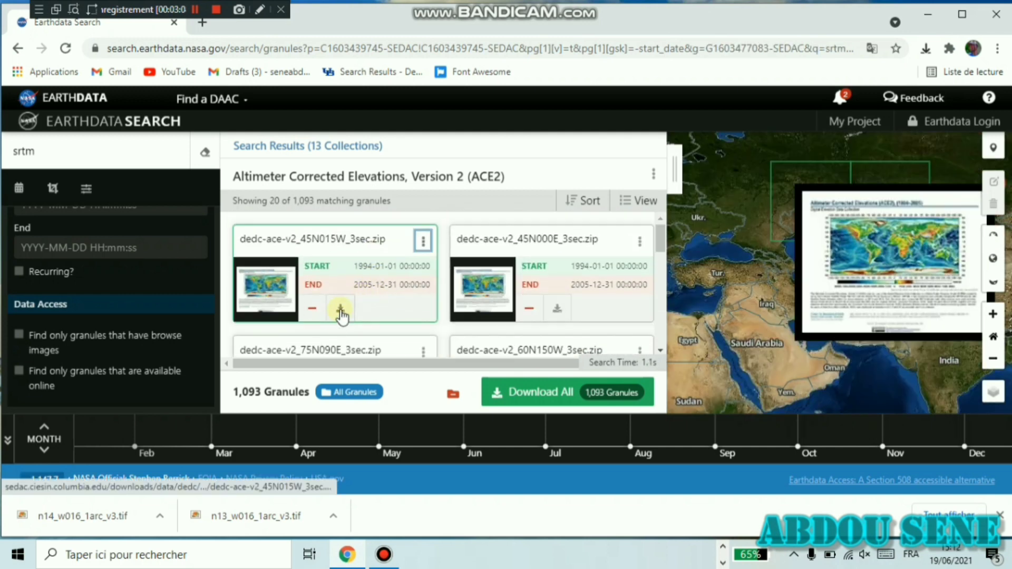
pyautogui.click(340, 310)
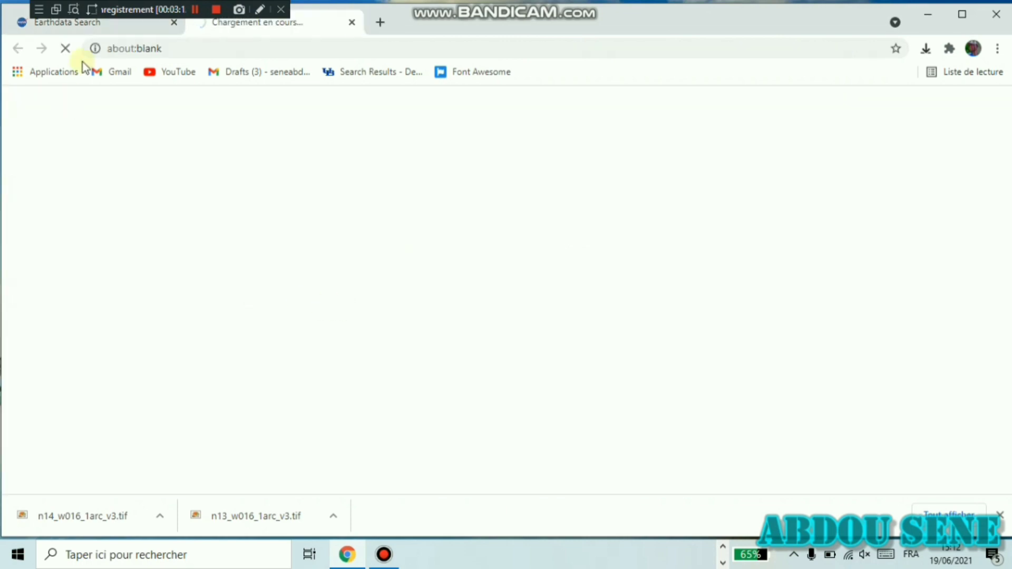
pyautogui.click(97, 30)
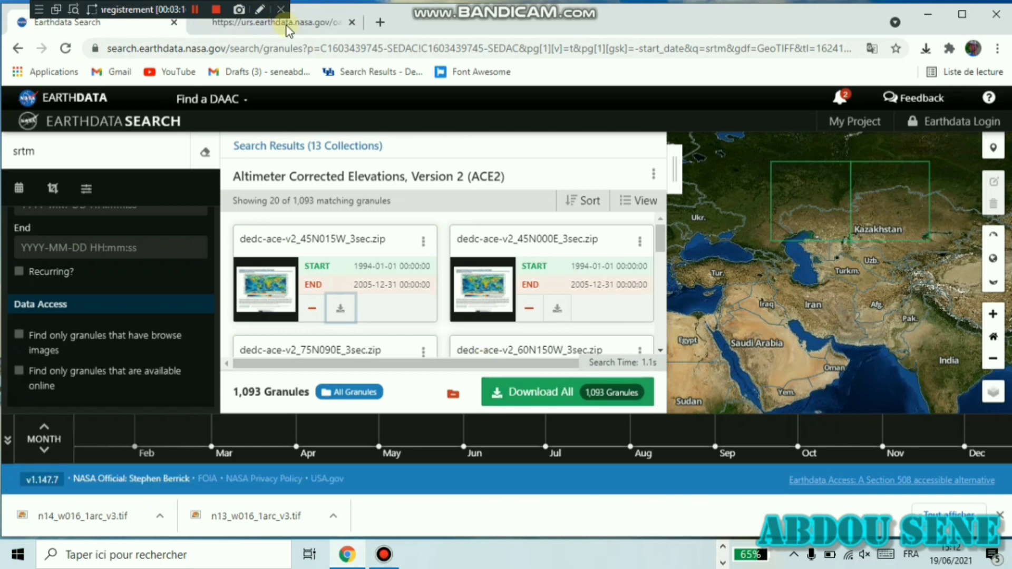
pyautogui.click(314, 29)
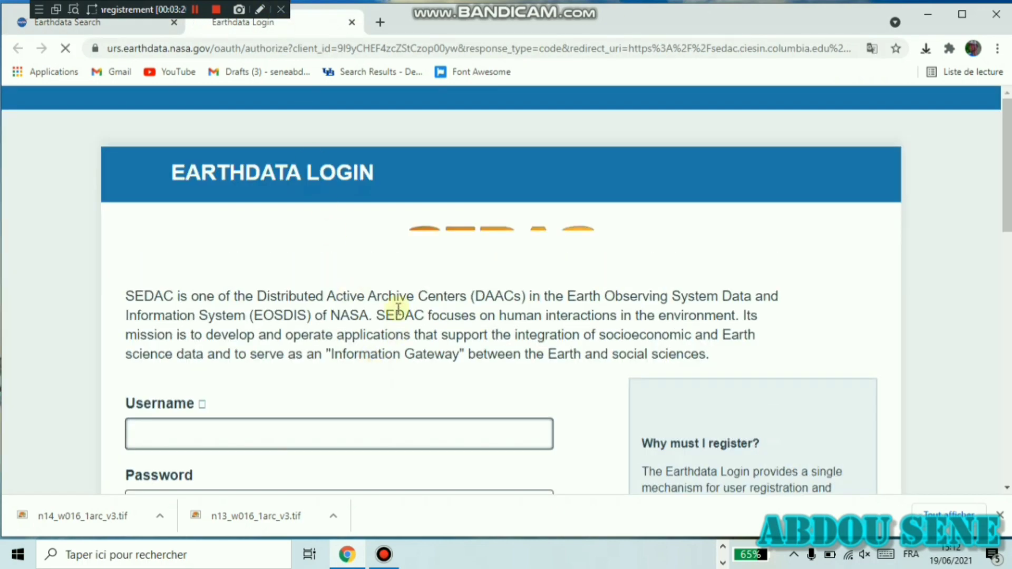
# - Start registering a new Earthdata profile and begin entering a username
pyautogui.scroll(-1, 362, 238)
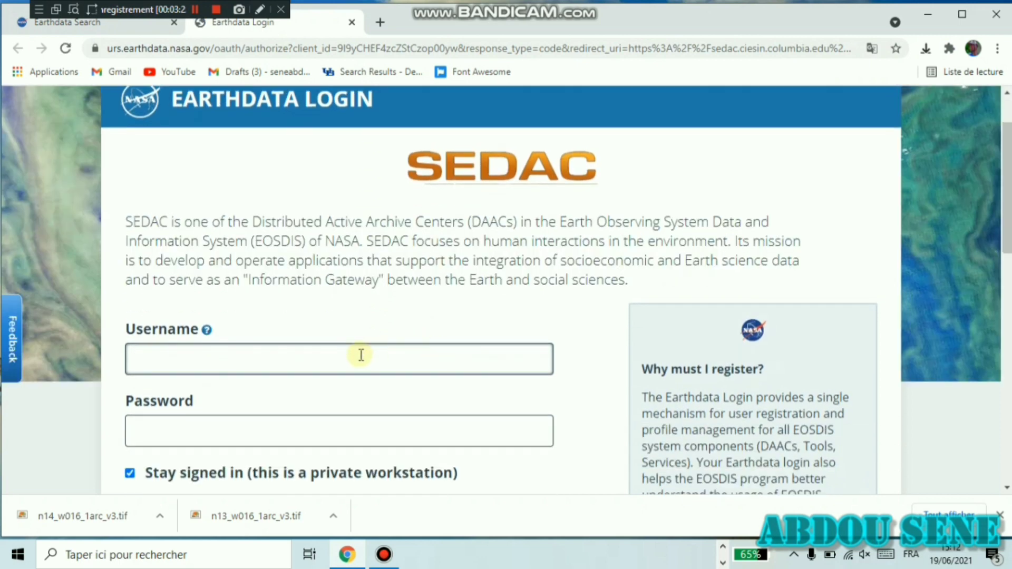
pyautogui.scroll(-1, 361, 355)
pyautogui.scroll(-3, 280, 316)
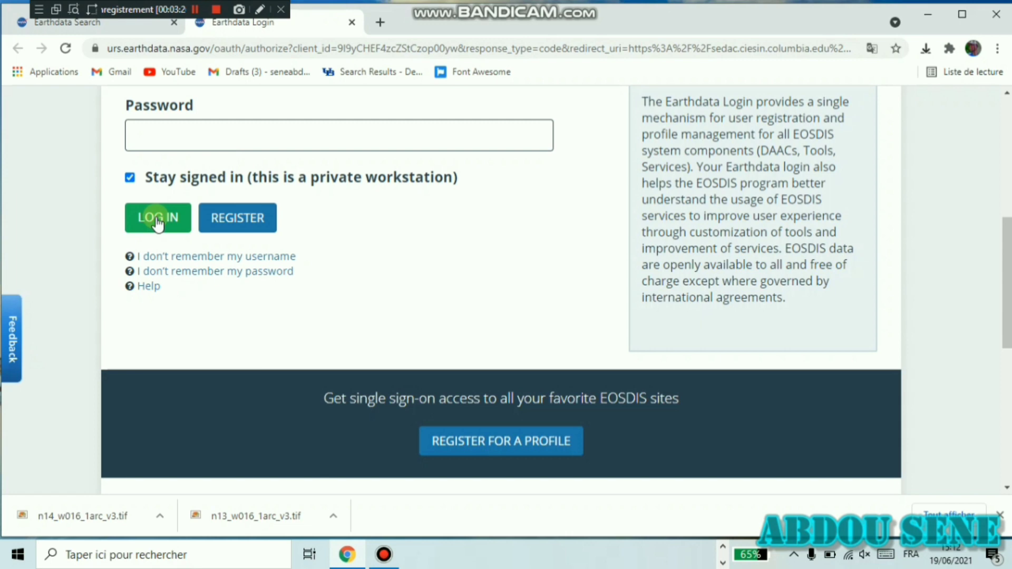
pyautogui.click(238, 218)
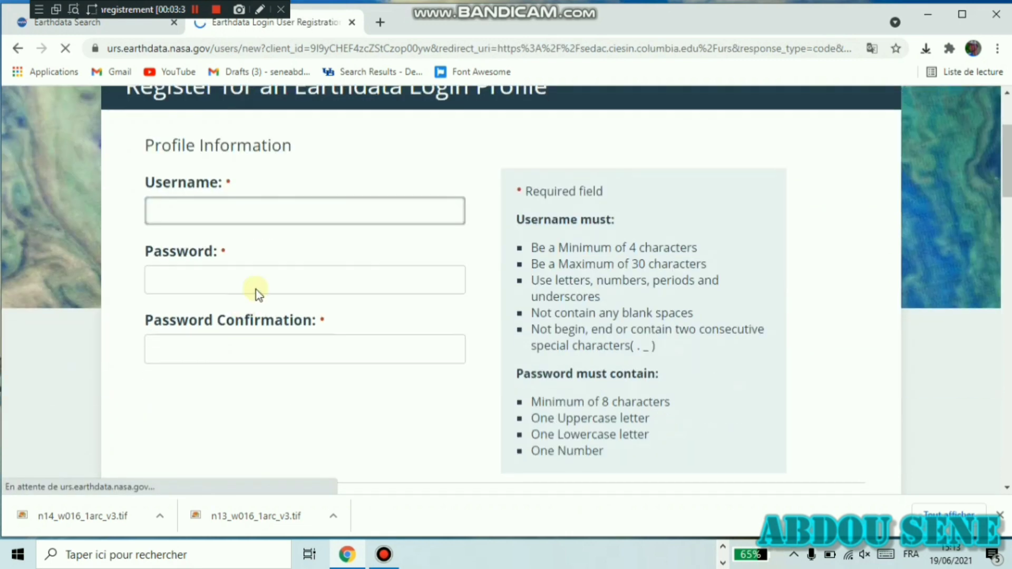
pyautogui.click(289, 209)
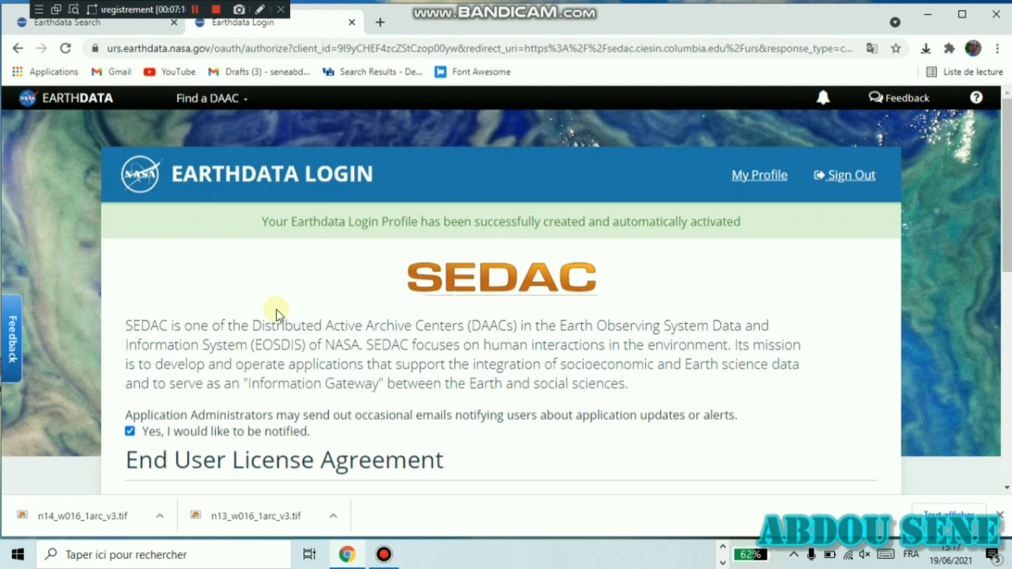
# - Agree to the SEDAC End User License Agreement terms so the ACE2 granule zip downloads
pyautogui.scroll(-5, 277, 315)
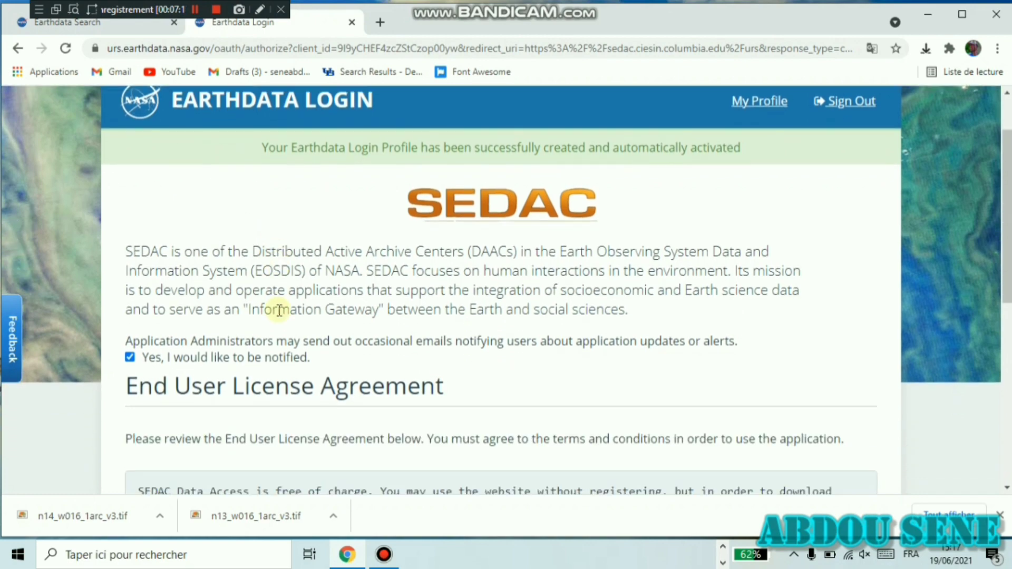
pyautogui.scroll(-3, 278, 316)
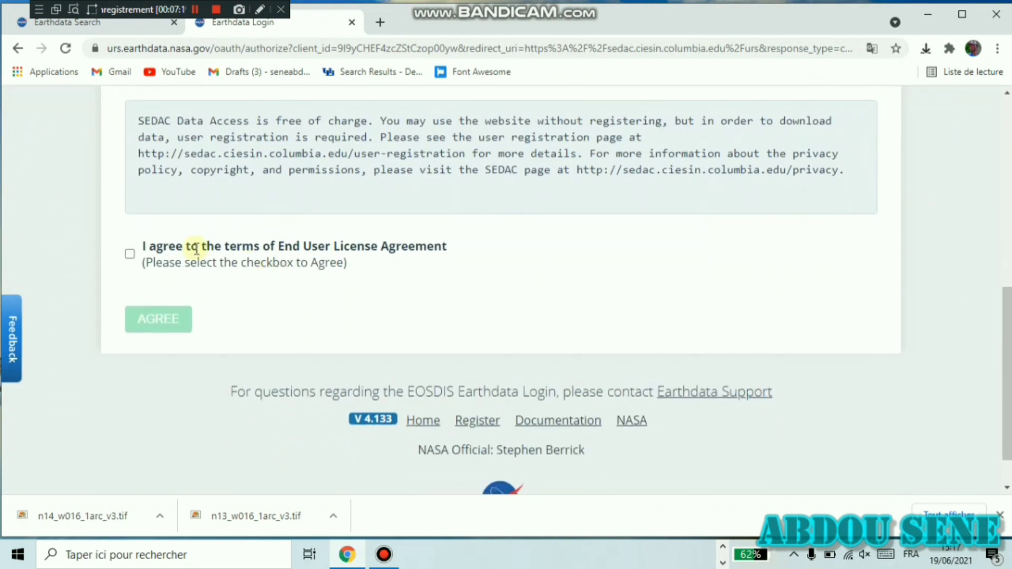
pyautogui.click(132, 256)
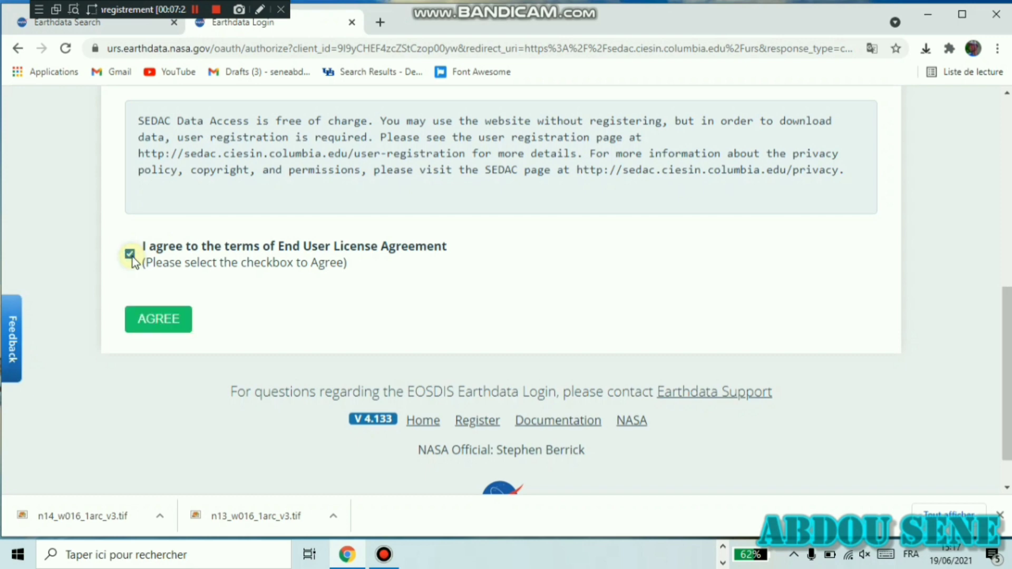
pyautogui.click(162, 311)
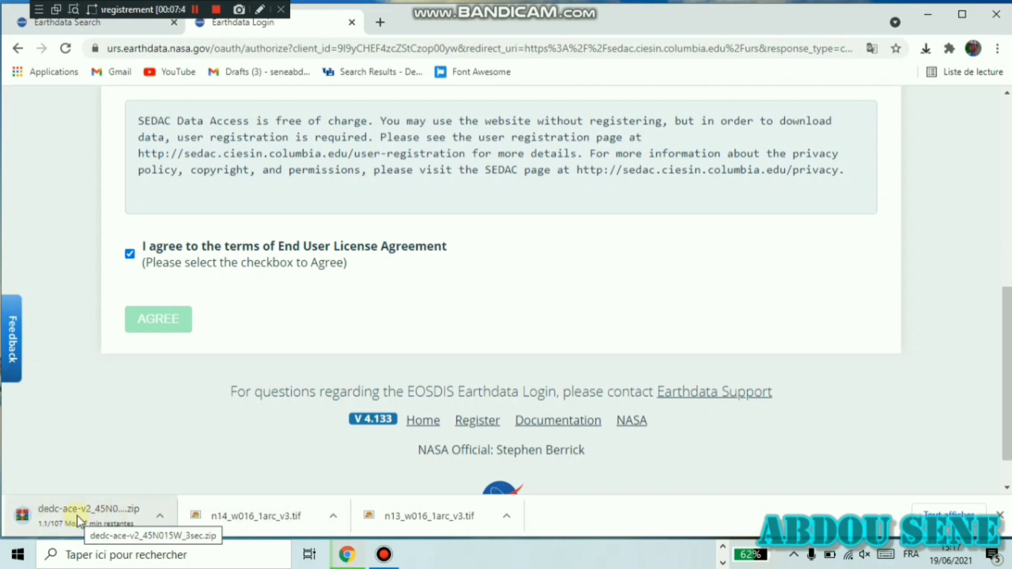
pyautogui.click(197, 8)
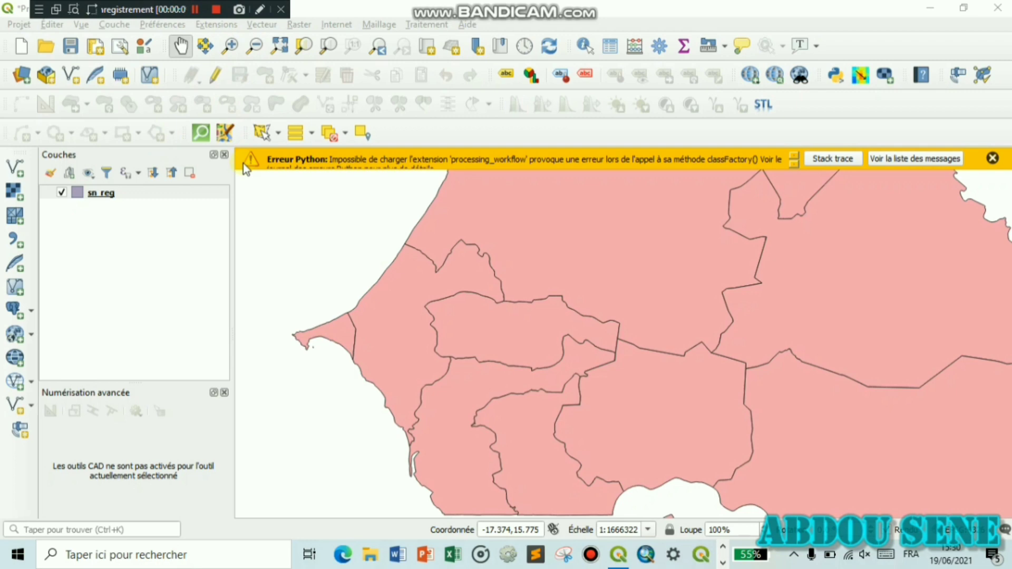
# - Find SRTM-Downloader by searching 'srt' in the plugin manager and install it
pyautogui.click(221, 24)
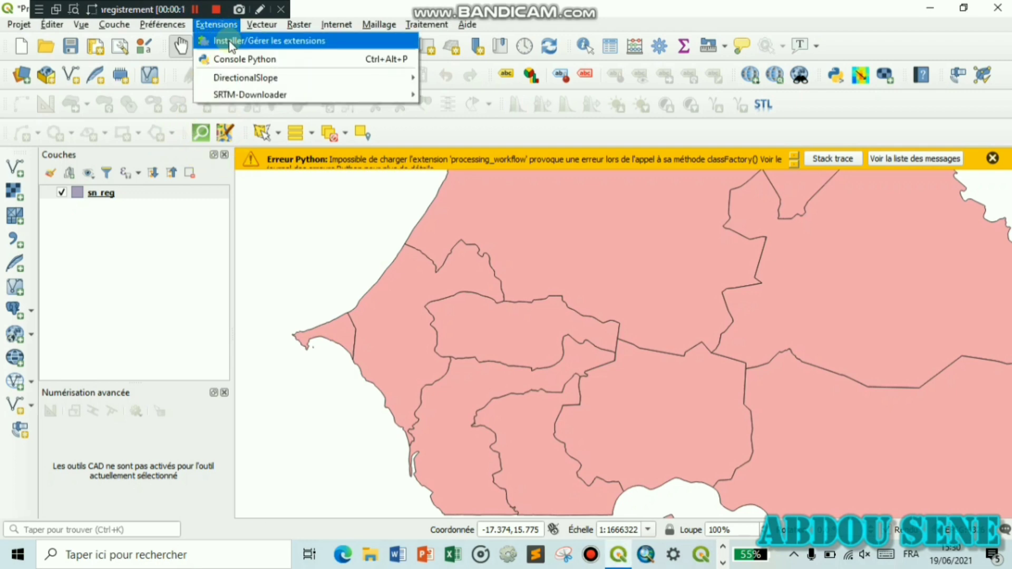
pyautogui.click(230, 42)
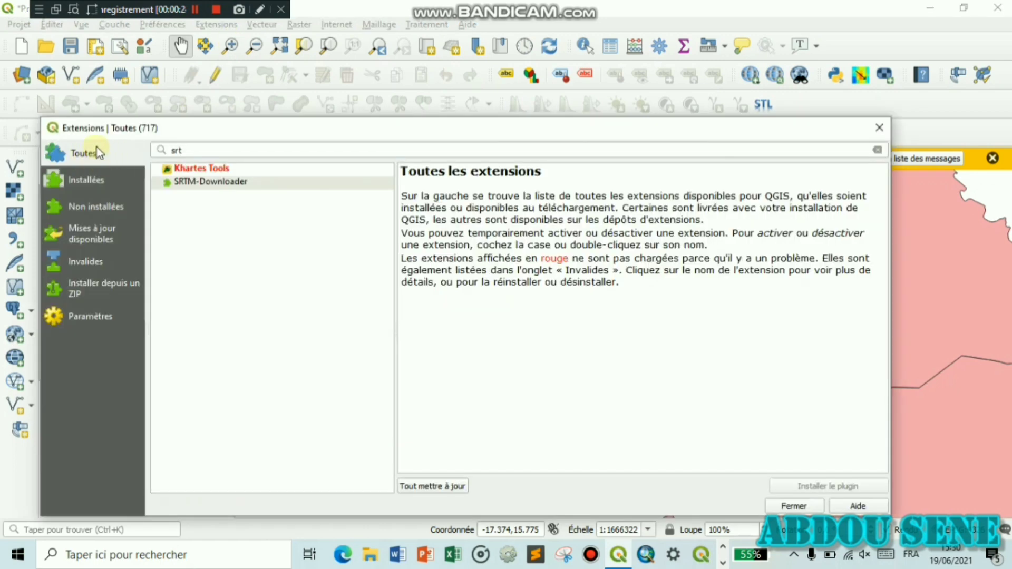
pyautogui.click(211, 150)
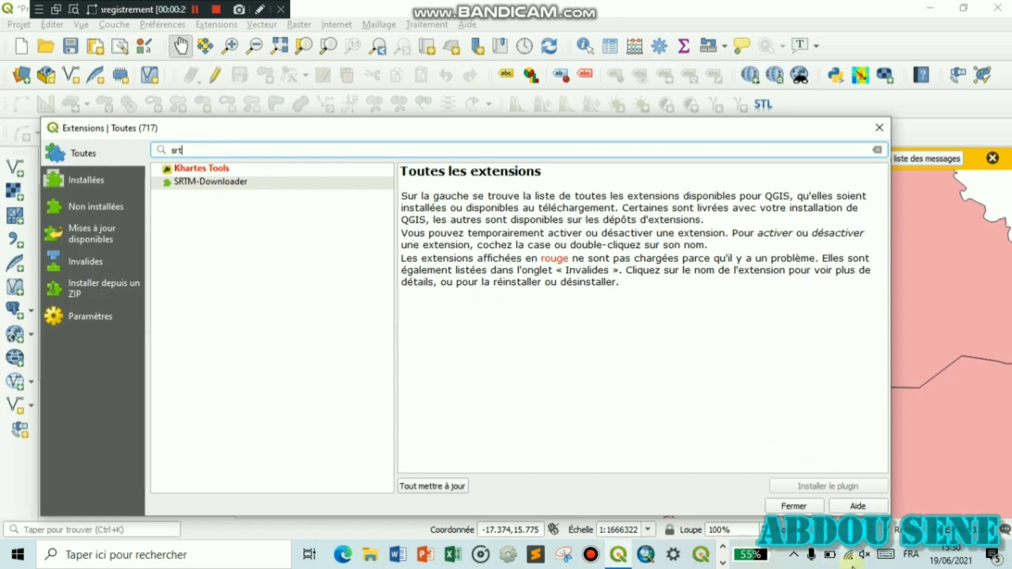
pyautogui.click(248, 185)
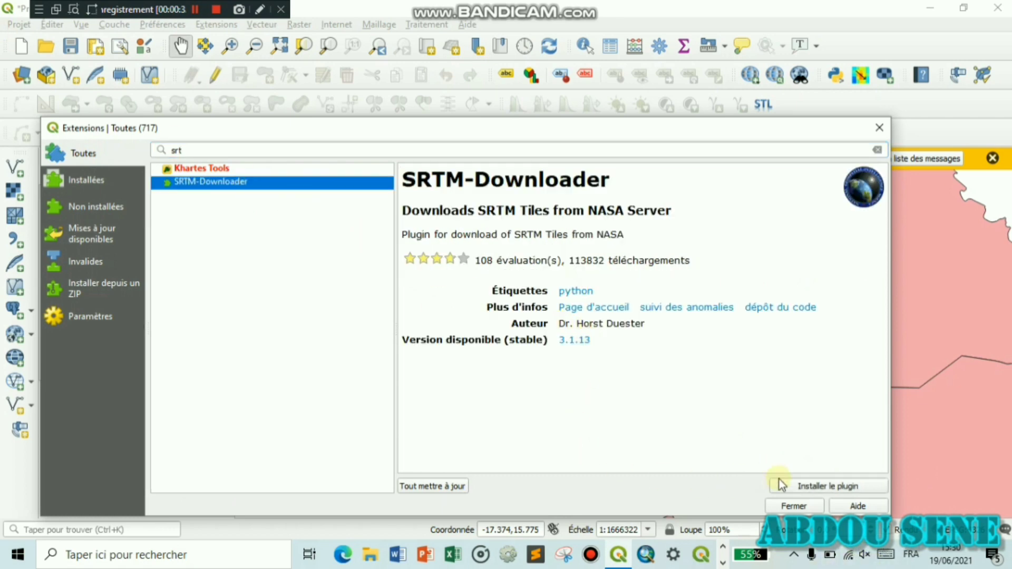
pyautogui.click(818, 490)
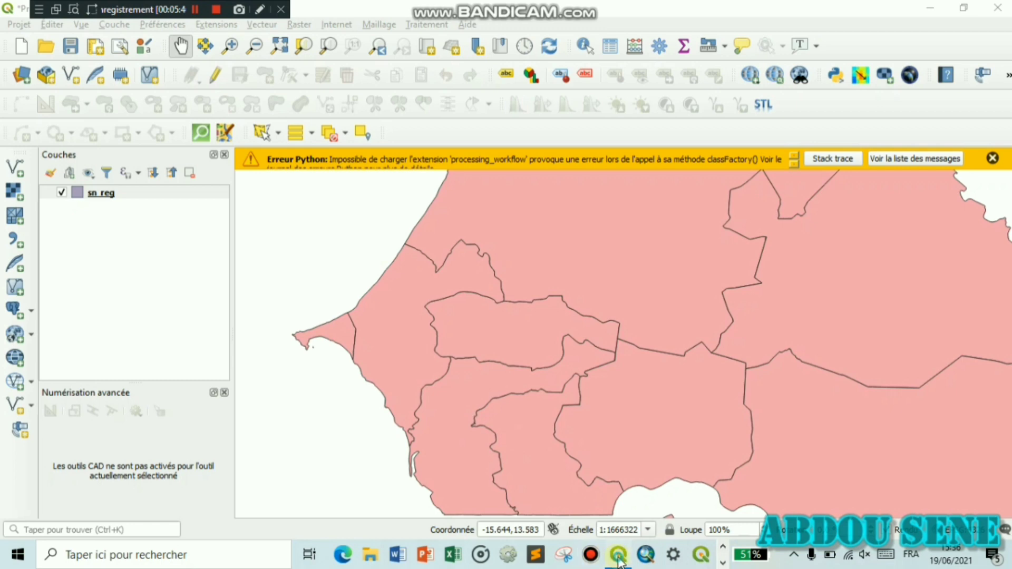
# - Fill the SRTM-Downloader bounds from the current map canvas extent
pyautogui.click(920, 76)
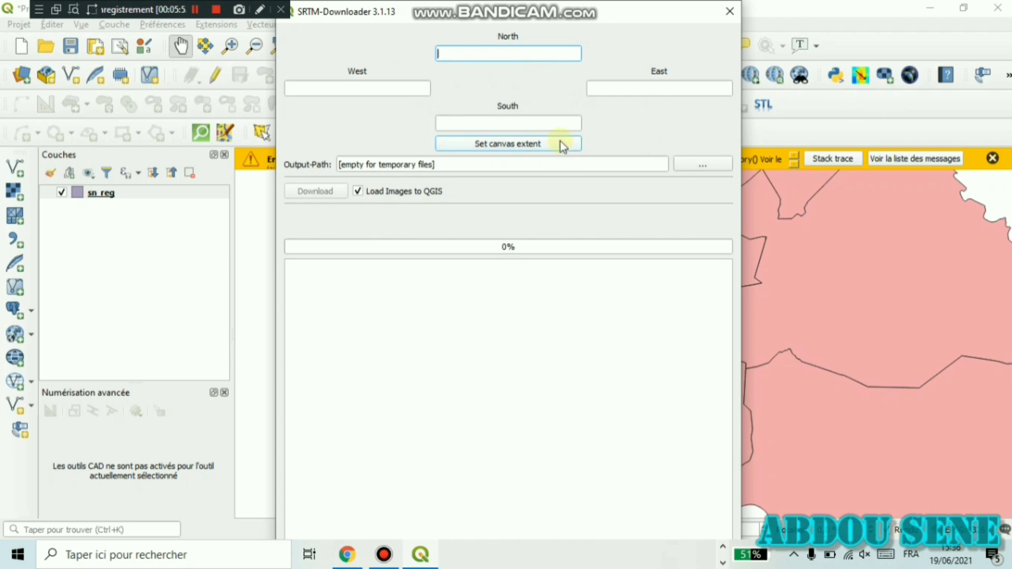
pyautogui.moveTo(585, 18); pyautogui.dragTo(120, 23)
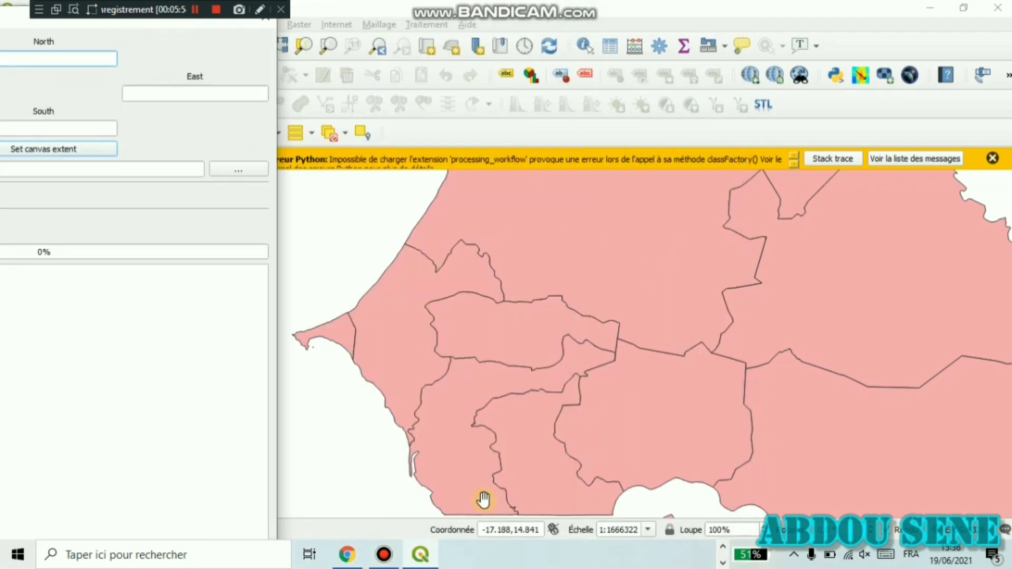
pyautogui.click(72, 150)
pyautogui.moveTo(174, 24); pyautogui.dragTo(559, 53)
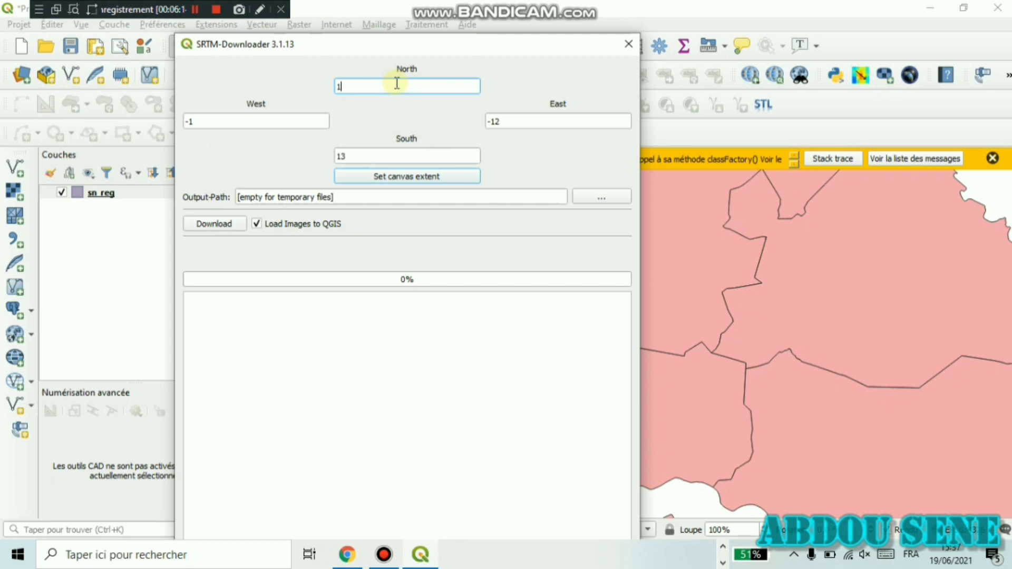
# - Change North to 14 and West to -14, then download the covering tiles
pyautogui.press('capslock')
pyautogui.write('4')
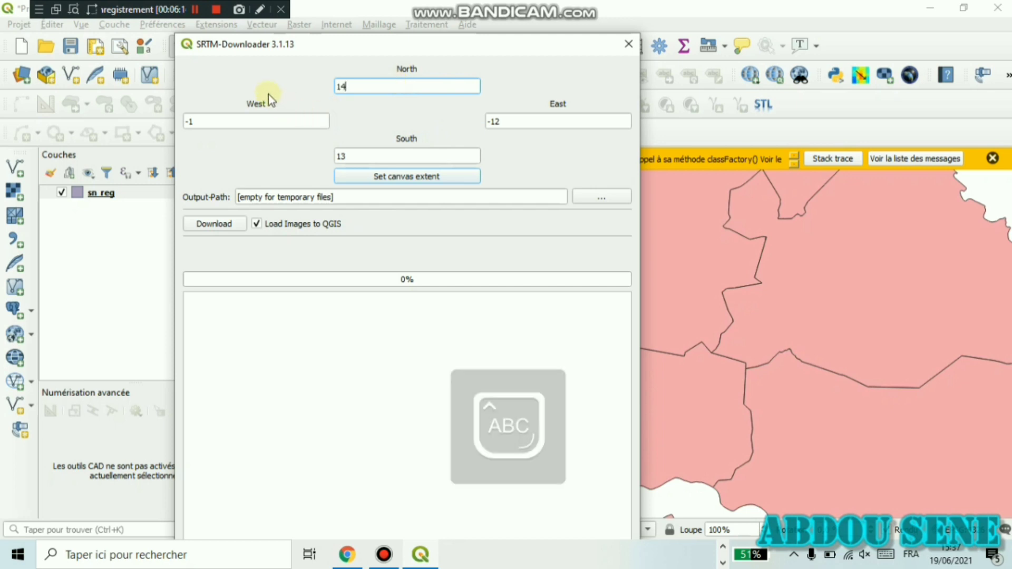
pyautogui.click(262, 120)
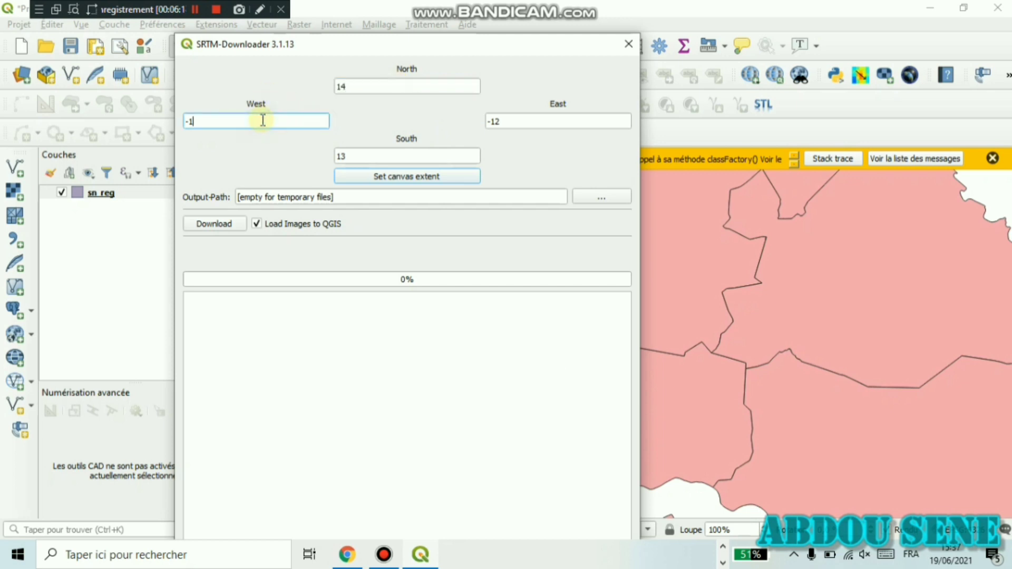
pyautogui.write('4')
pyautogui.click(221, 225)
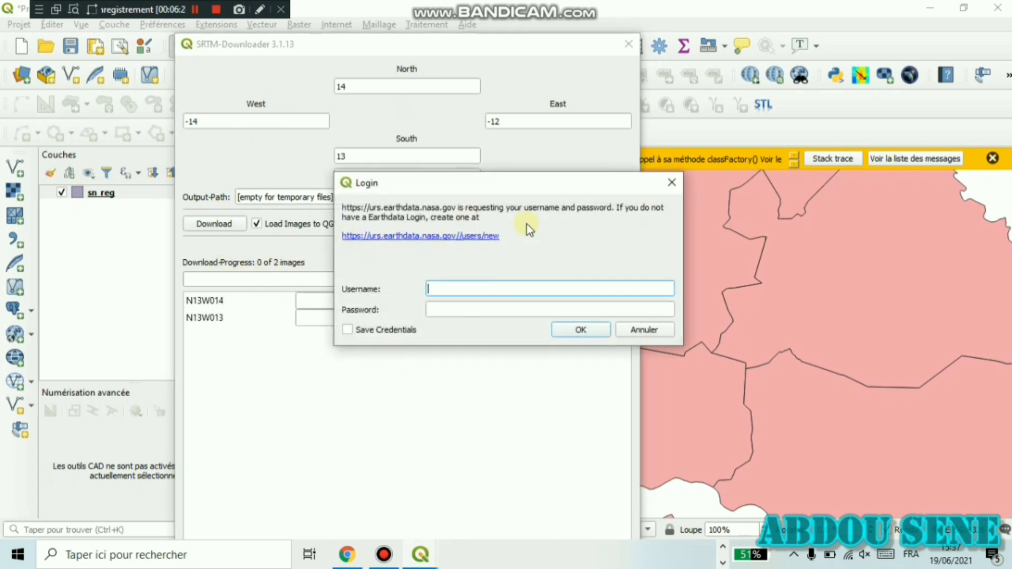
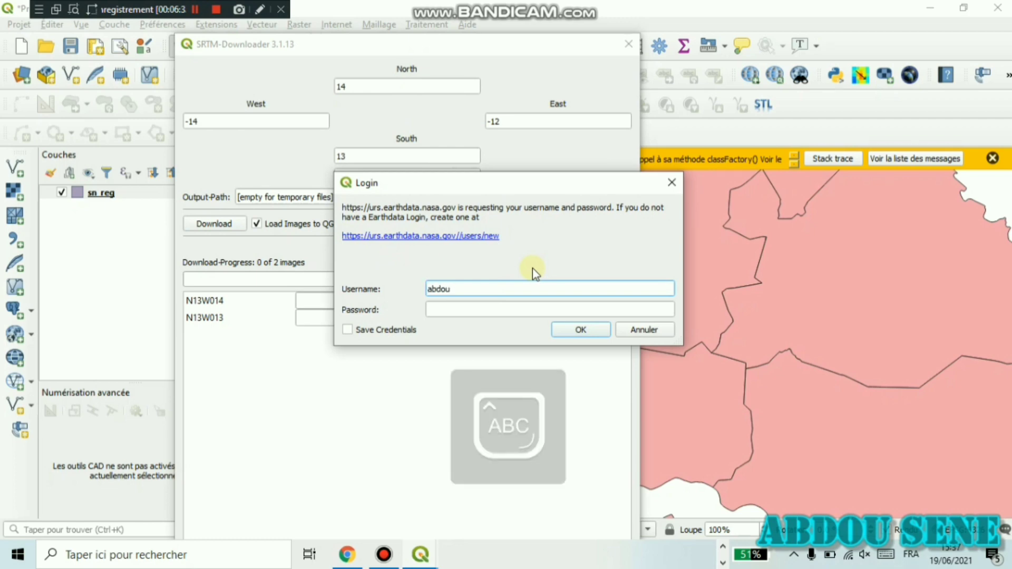
# - Enter the Earthdata username in the Login dialog
pyautogui.press('capslock')
pyautogui.hotkey('ctrl', 'a')
pyautogui.press('Tab')
# - Enter the account password, submit the credentials, and dismiss the connection-closed error
pyautogui.write('••')
pyautogui.press('capslock')
pyautogui.write('•••••••••')
pyautogui.click(574, 331)
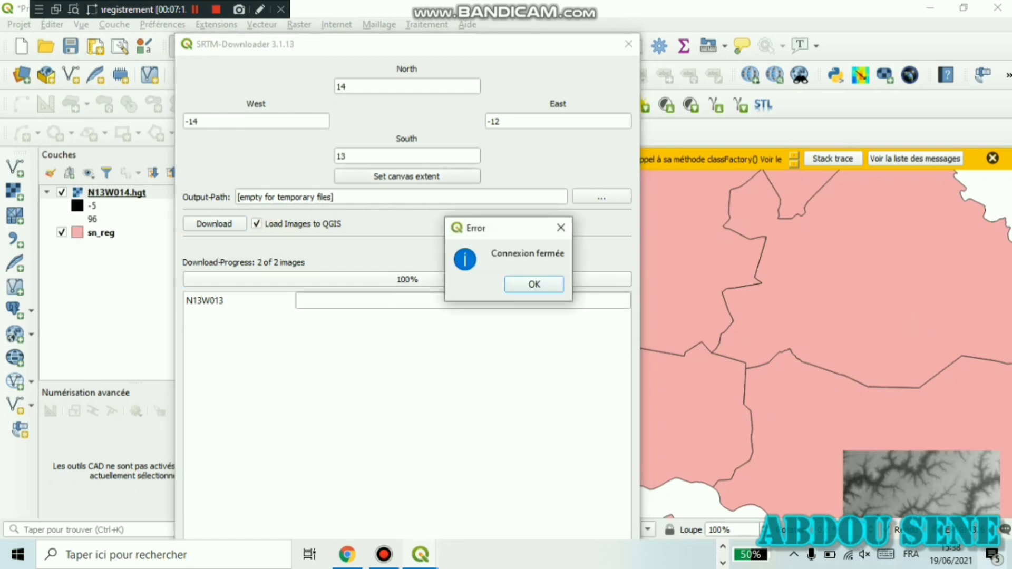
pyautogui.click(547, 285)
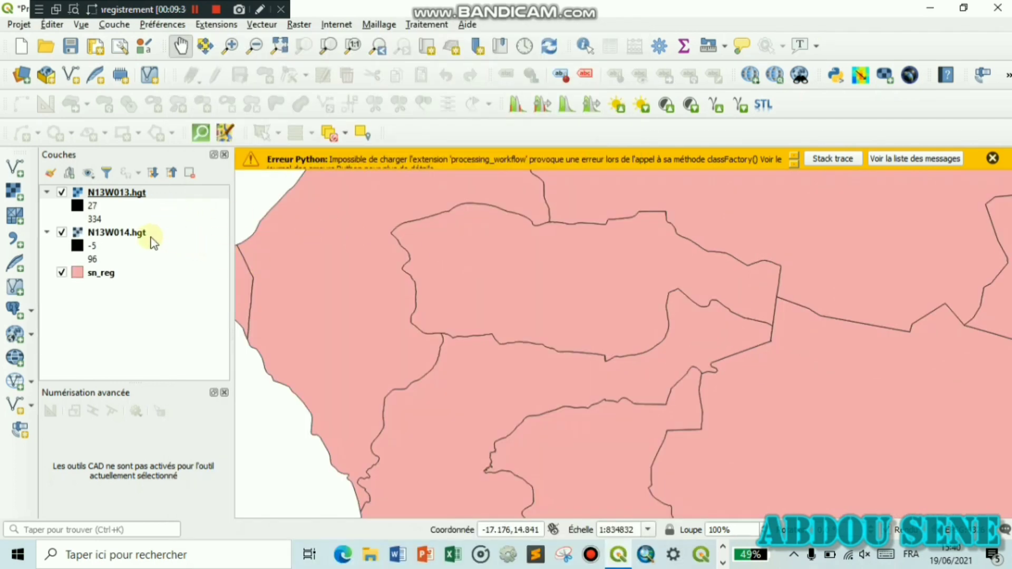
# - Dismiss the Connexion fermée error and zoom and pan onto the eastern elevation tiles
pyautogui.scroll(-1, 533, 345)
pyautogui.scroll(-1, 695, 396)
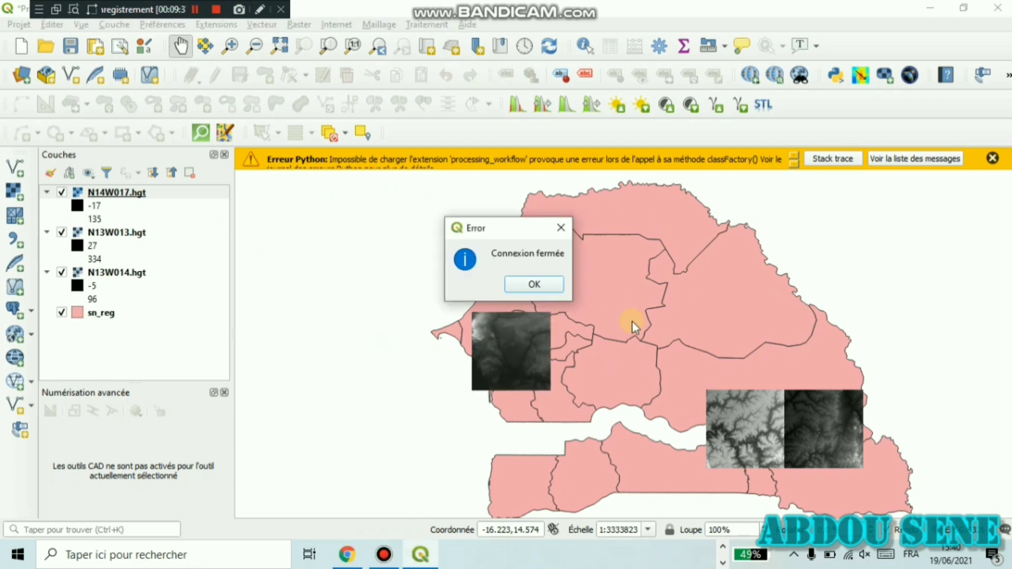
pyautogui.click(550, 287)
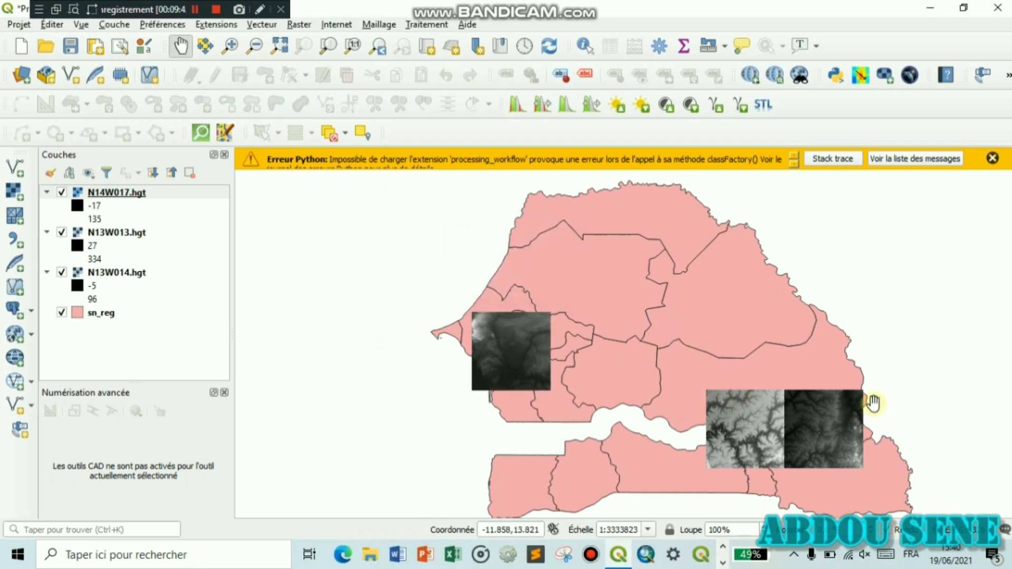
pyautogui.scroll(1, 816, 426)
pyautogui.moveTo(820, 425); pyautogui.dragTo(727, 363)
pyautogui.scroll(1, 728, 364)
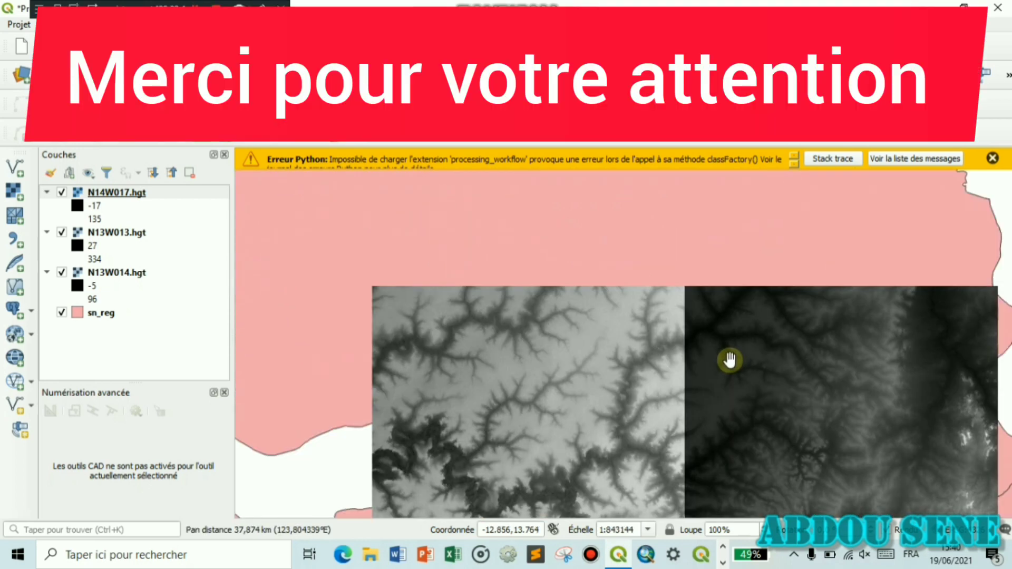